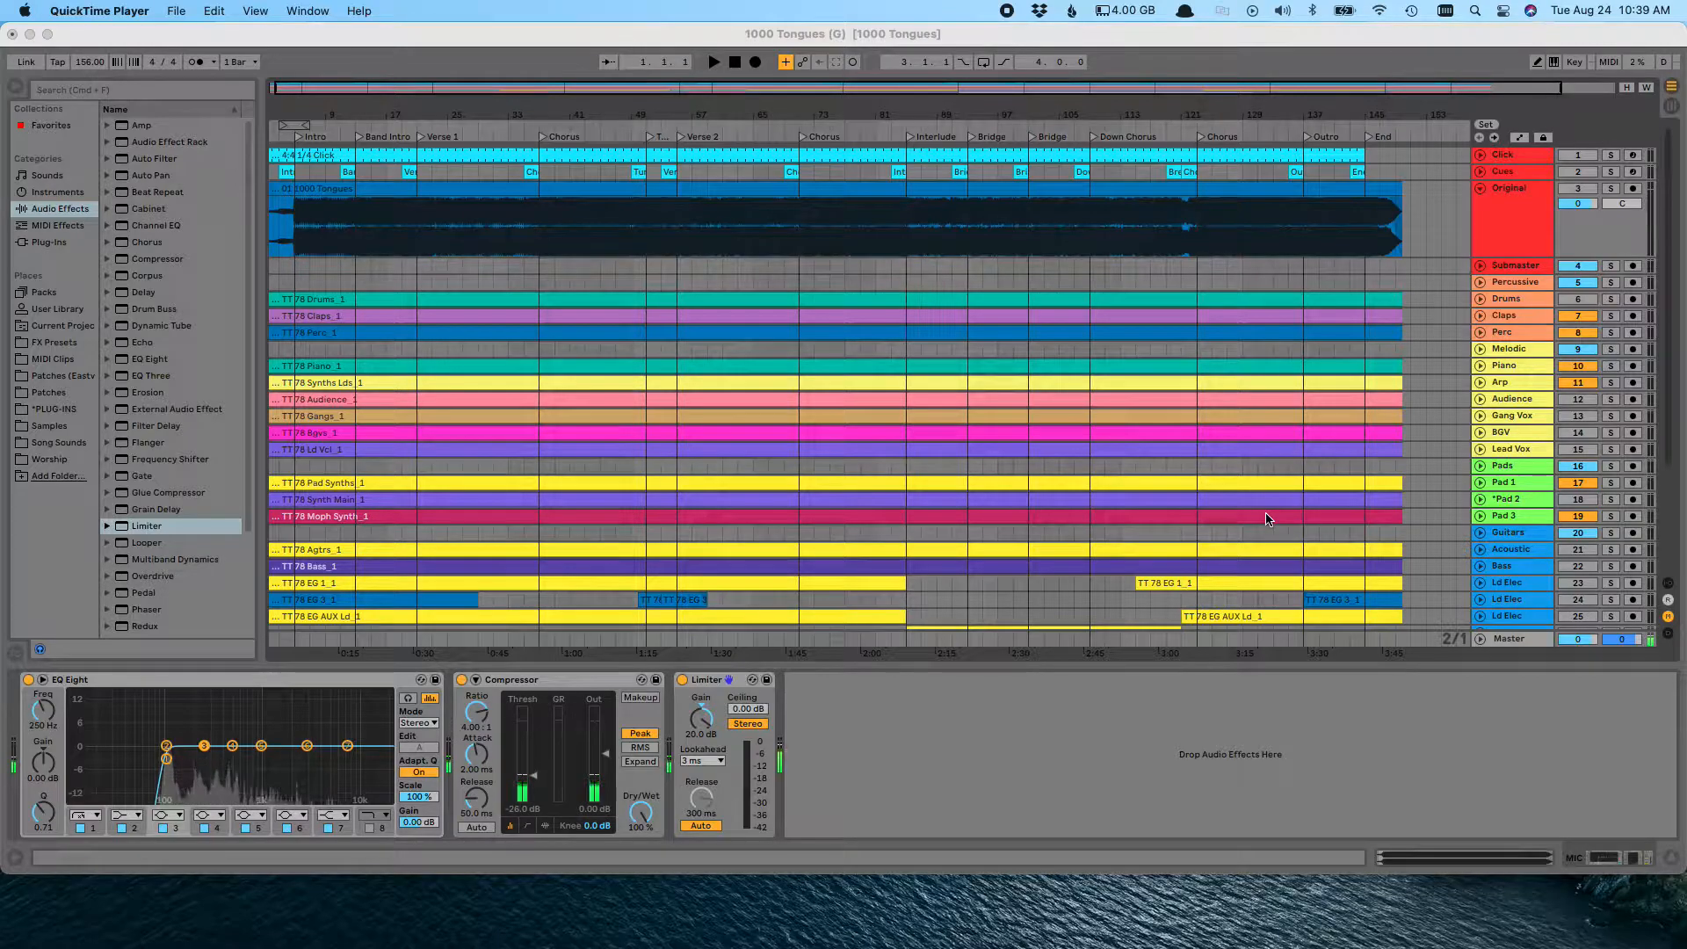
Step: Enable Warp on every audio clip from the Original track down to the end of the arrangement
{"action": "left_click", "coordinate": [562, 196]}
{"action": "double_click", "coordinate": [562, 194]}
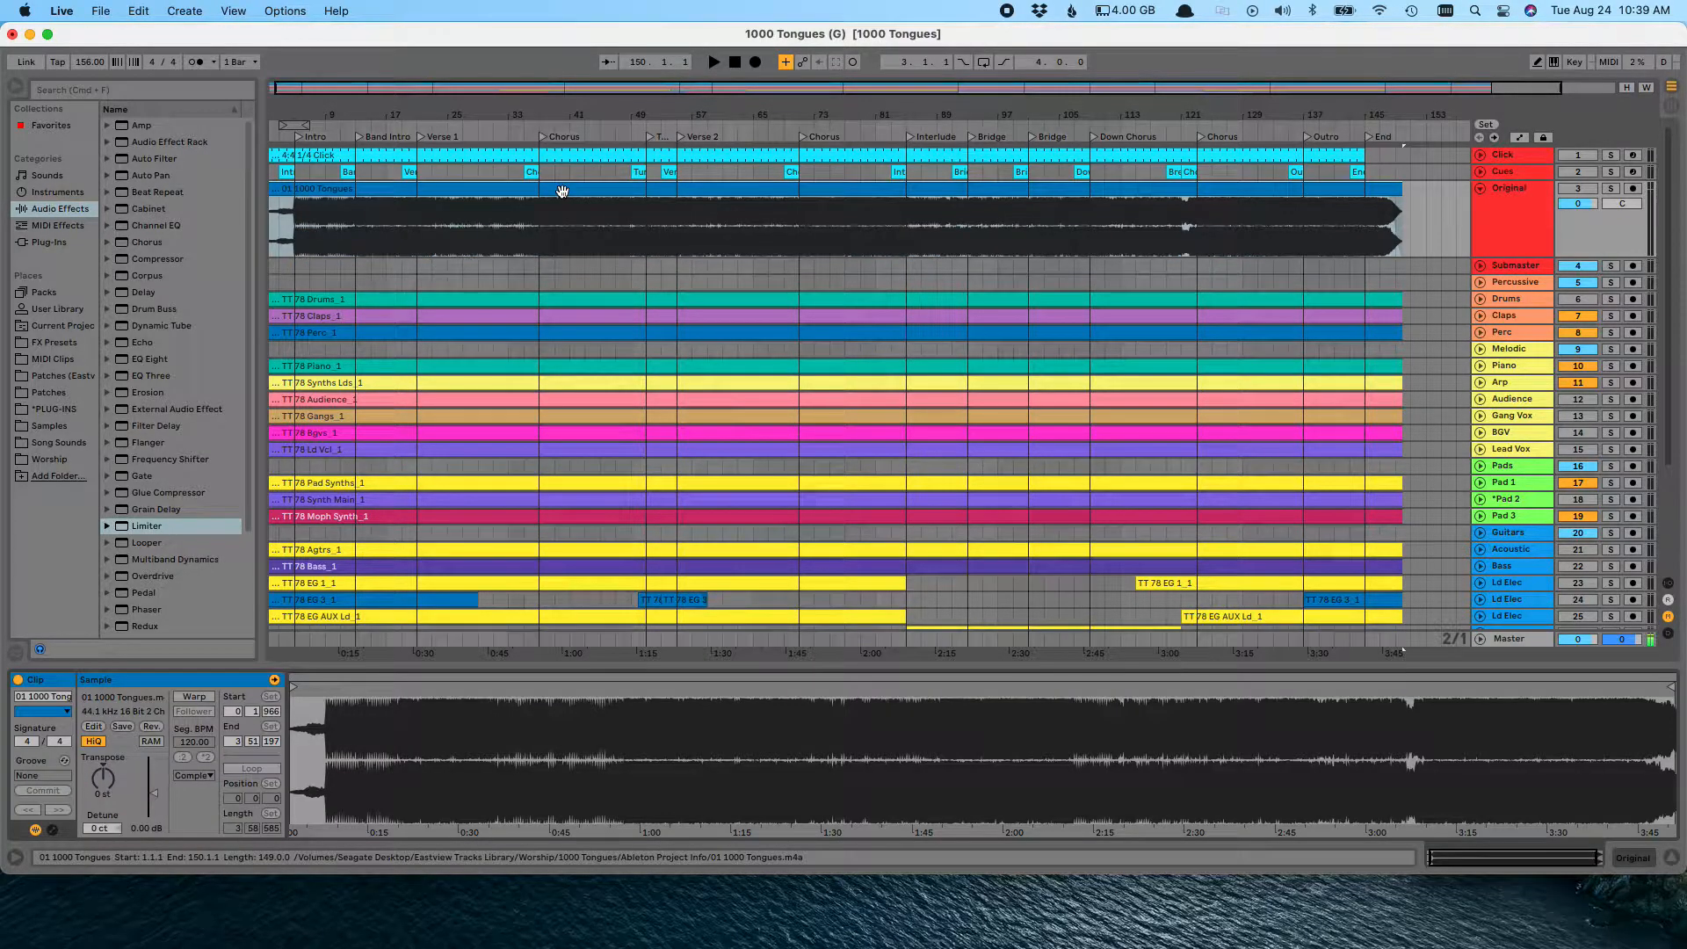
{"action": "left_click", "coordinate": [192, 776]}
{"action": "left_click", "coordinate": [192, 777]}
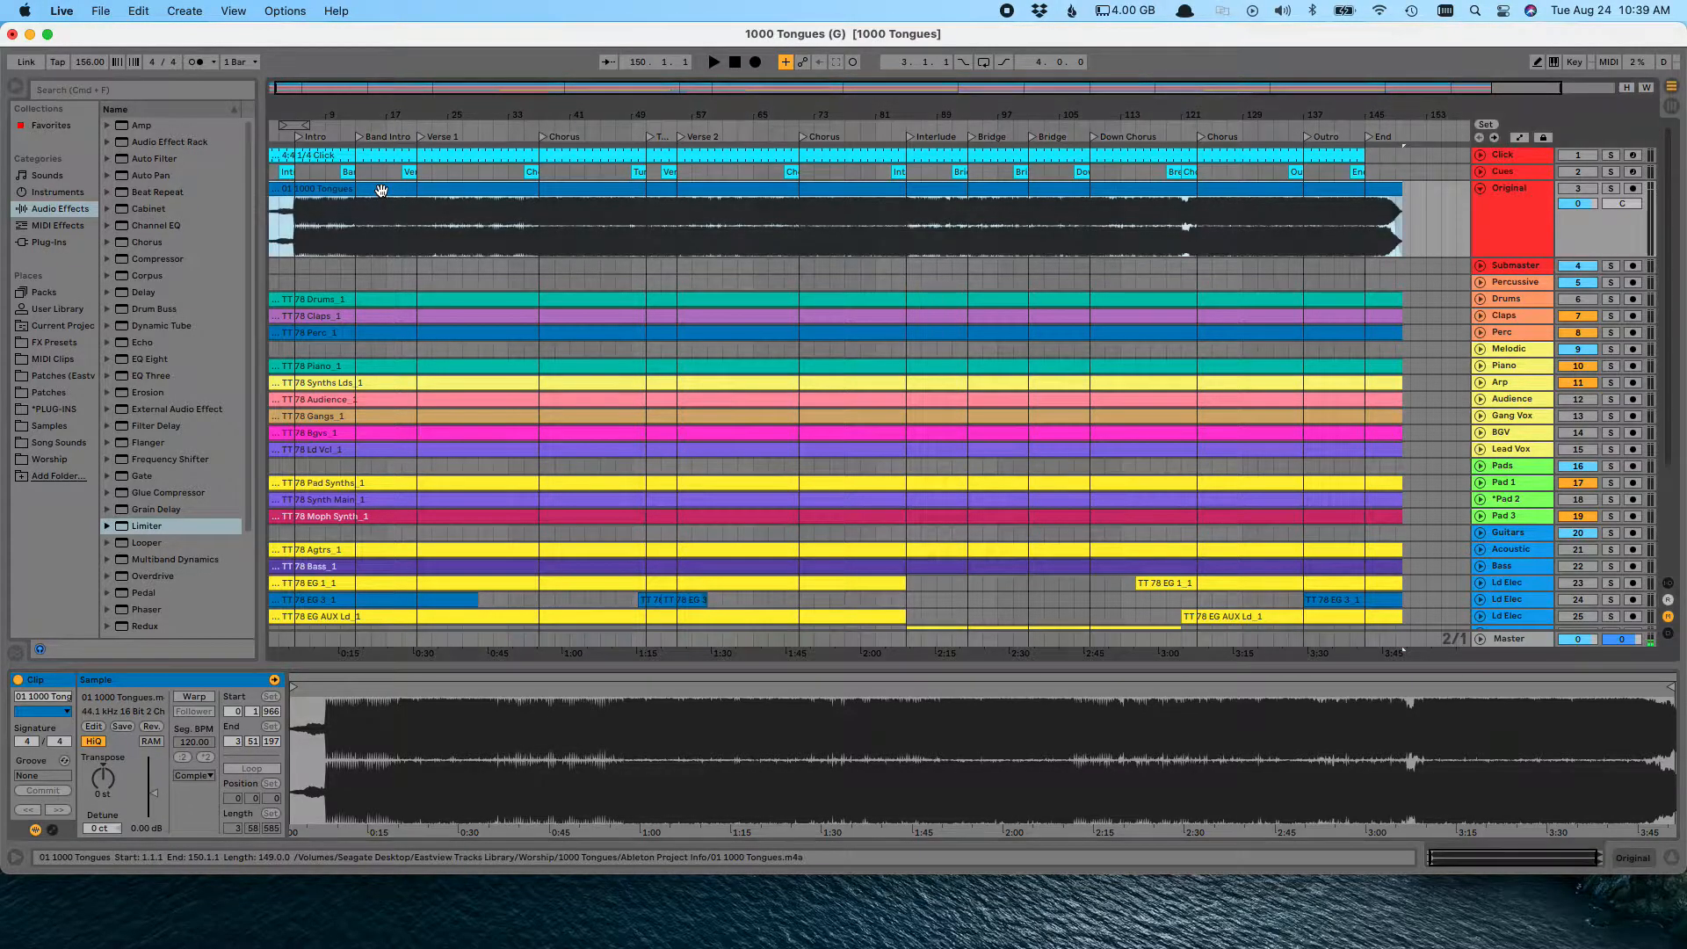
{"action": "scroll", "coordinate": [1229, 483], "scroll_direction": "down", "scroll_amount": 5}
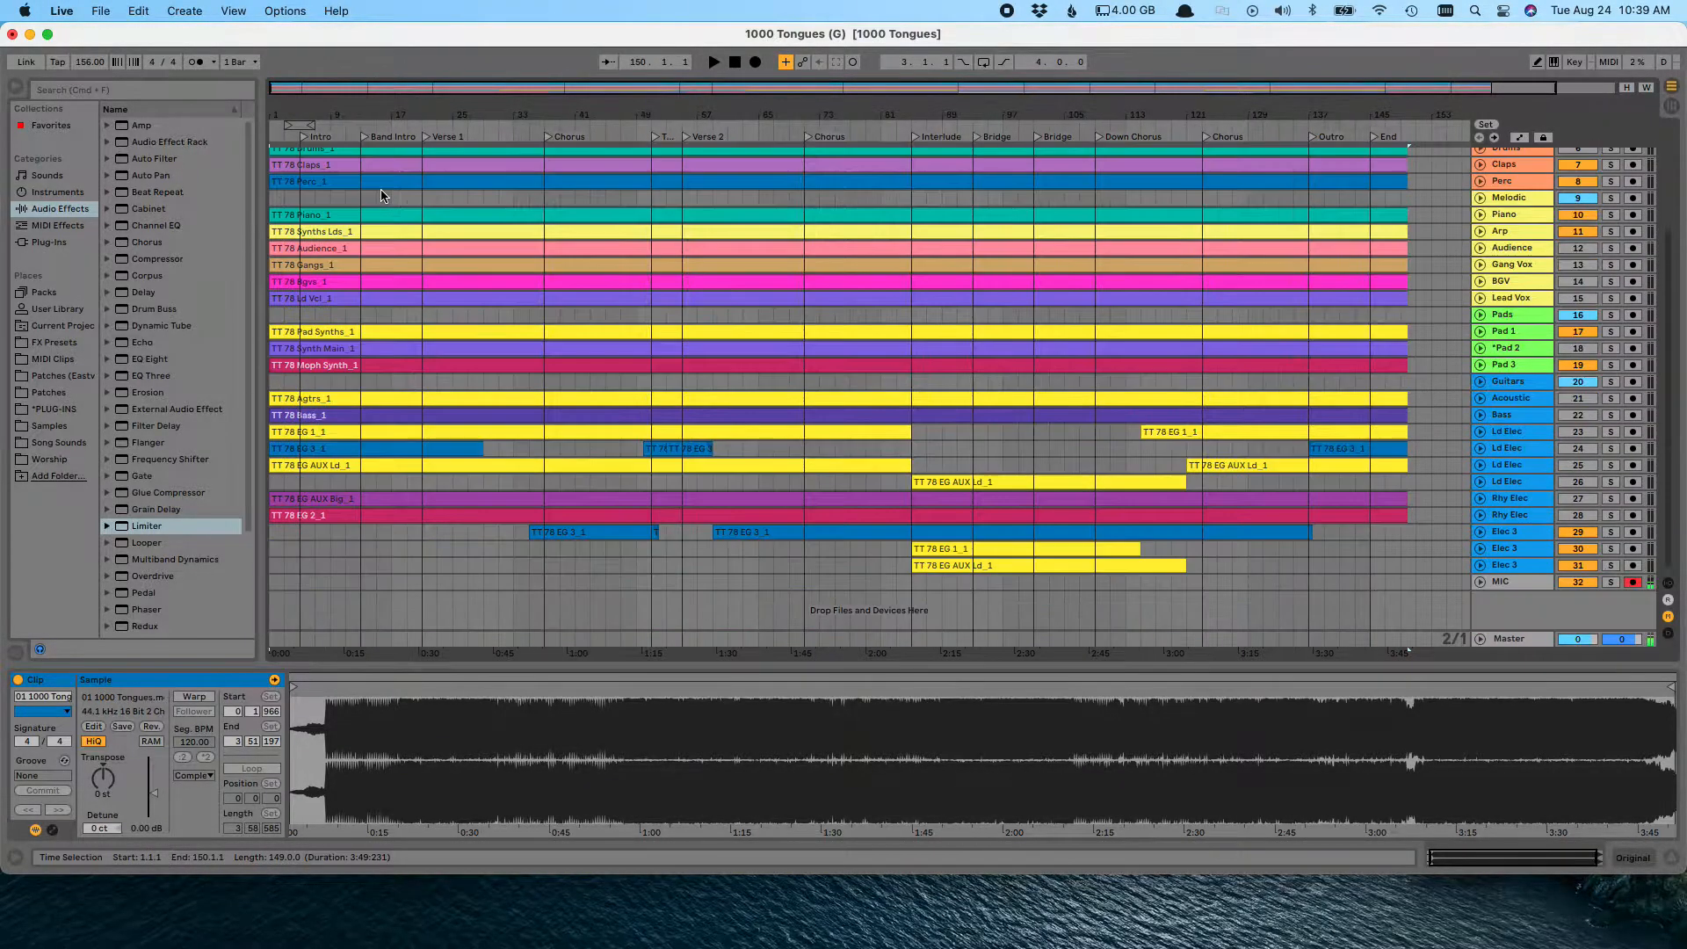
{"action": "key", "text": "super+a"}
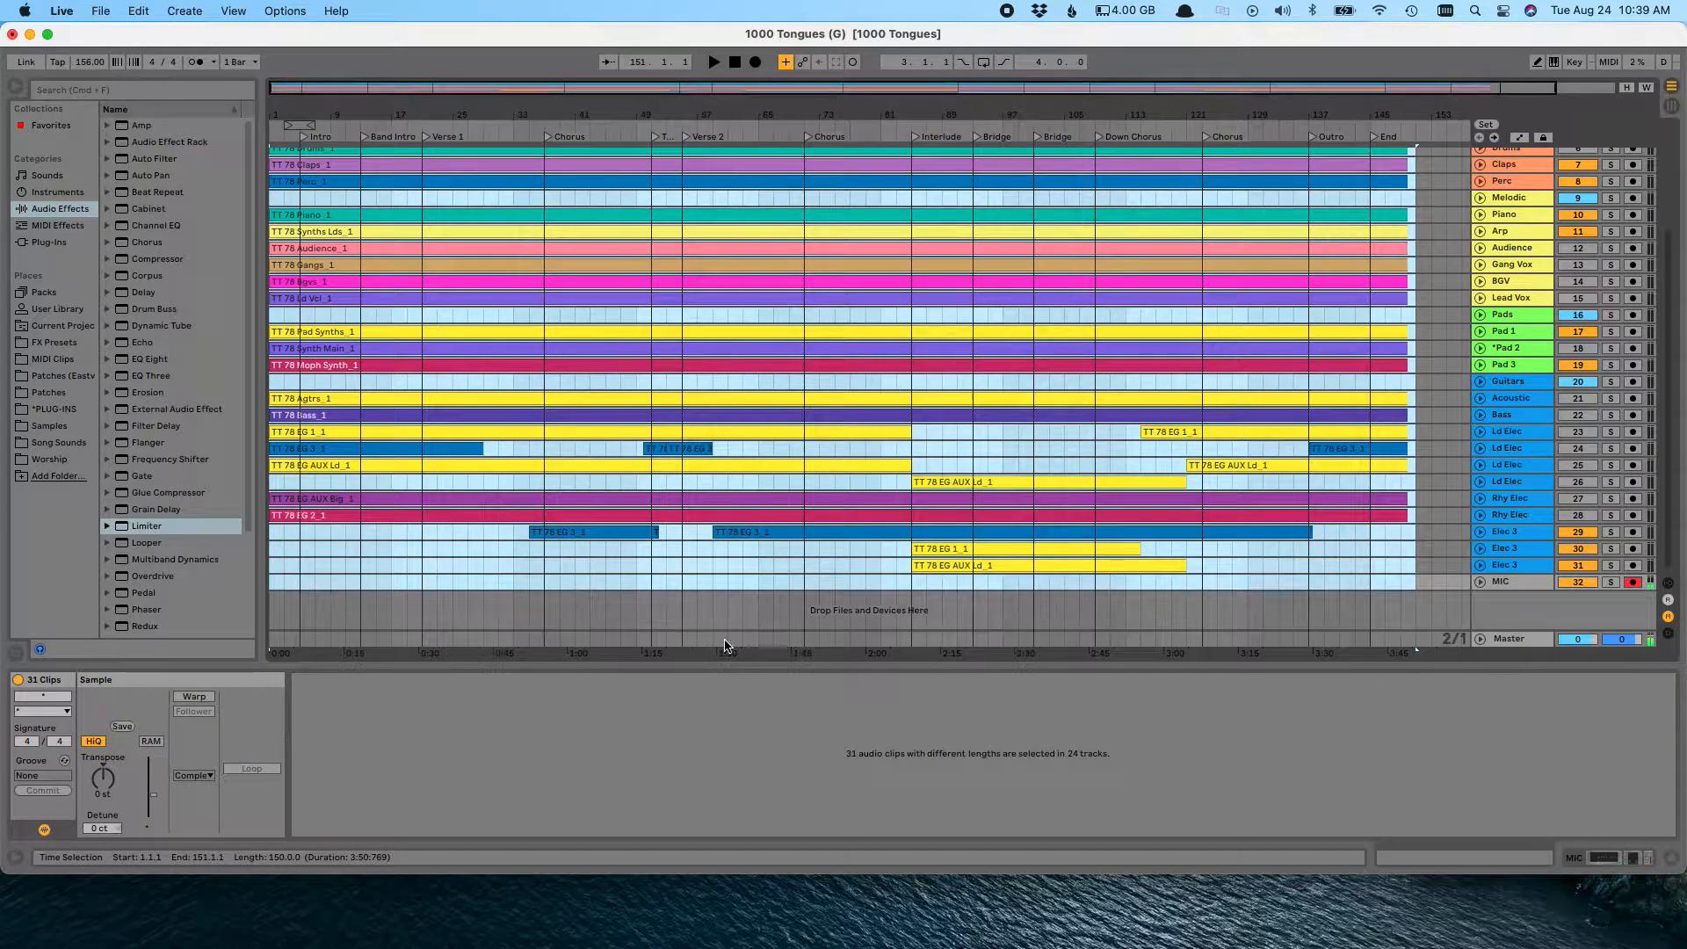
{"action": "left_click", "coordinate": [194, 696]}
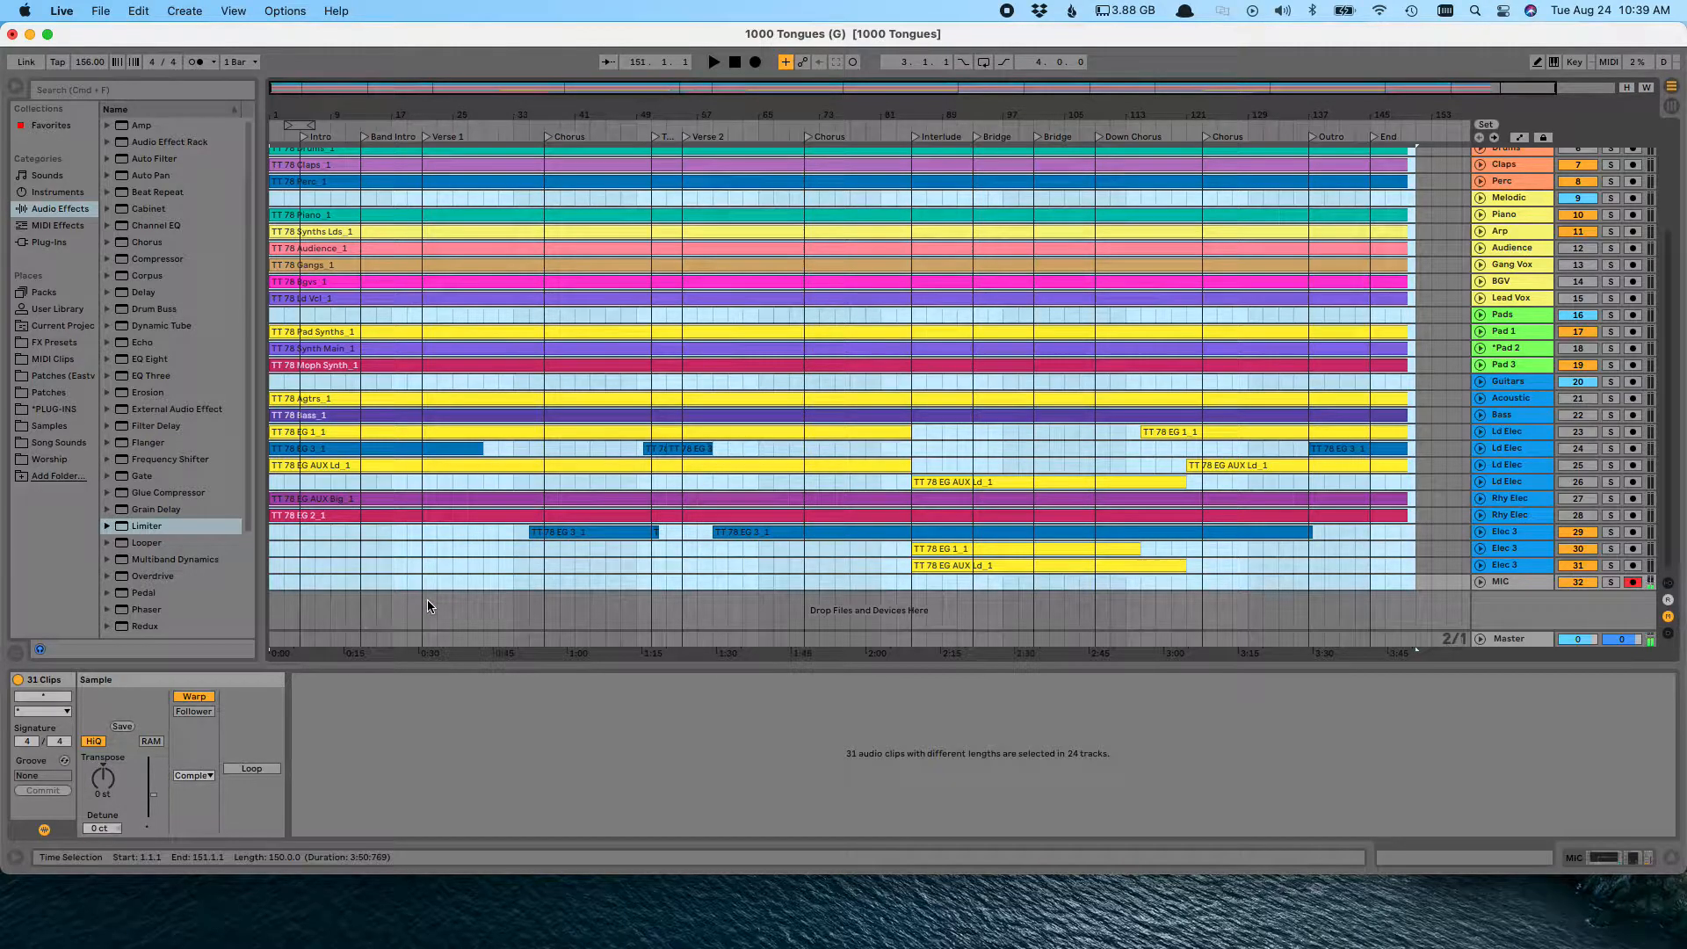
Step: Set the Original clip's transpose to -2 st
{"action": "scroll", "coordinate": [428, 606], "scroll_direction": "up", "scroll_amount": 5}
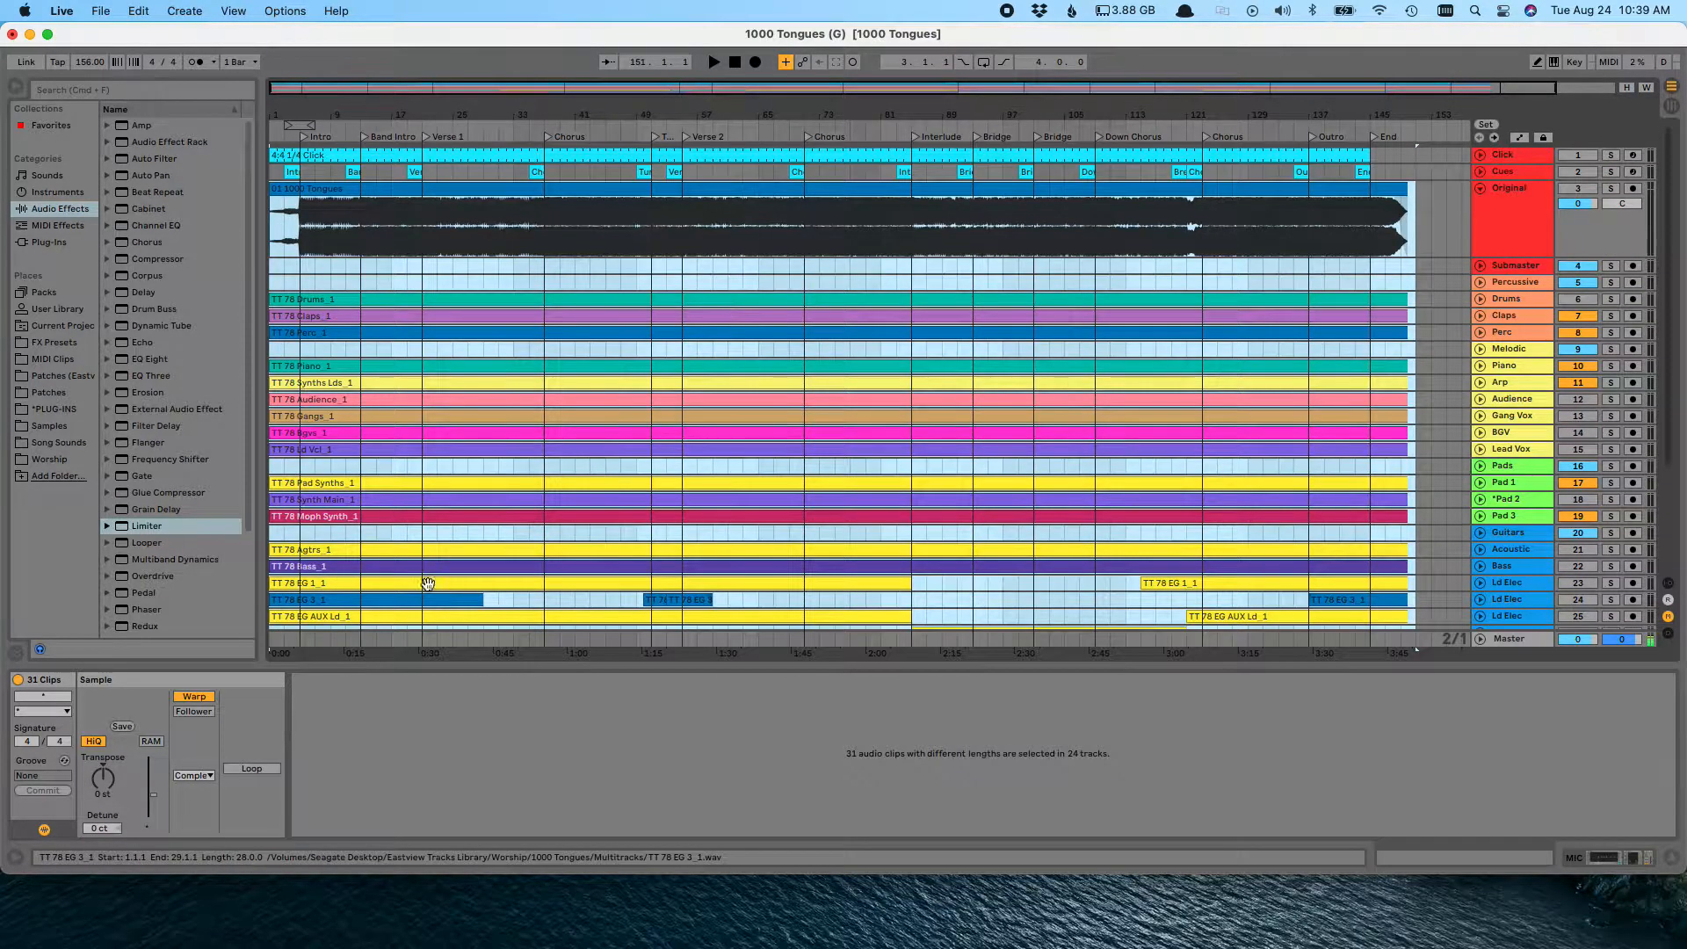
{"action": "left_click", "coordinate": [383, 190]}
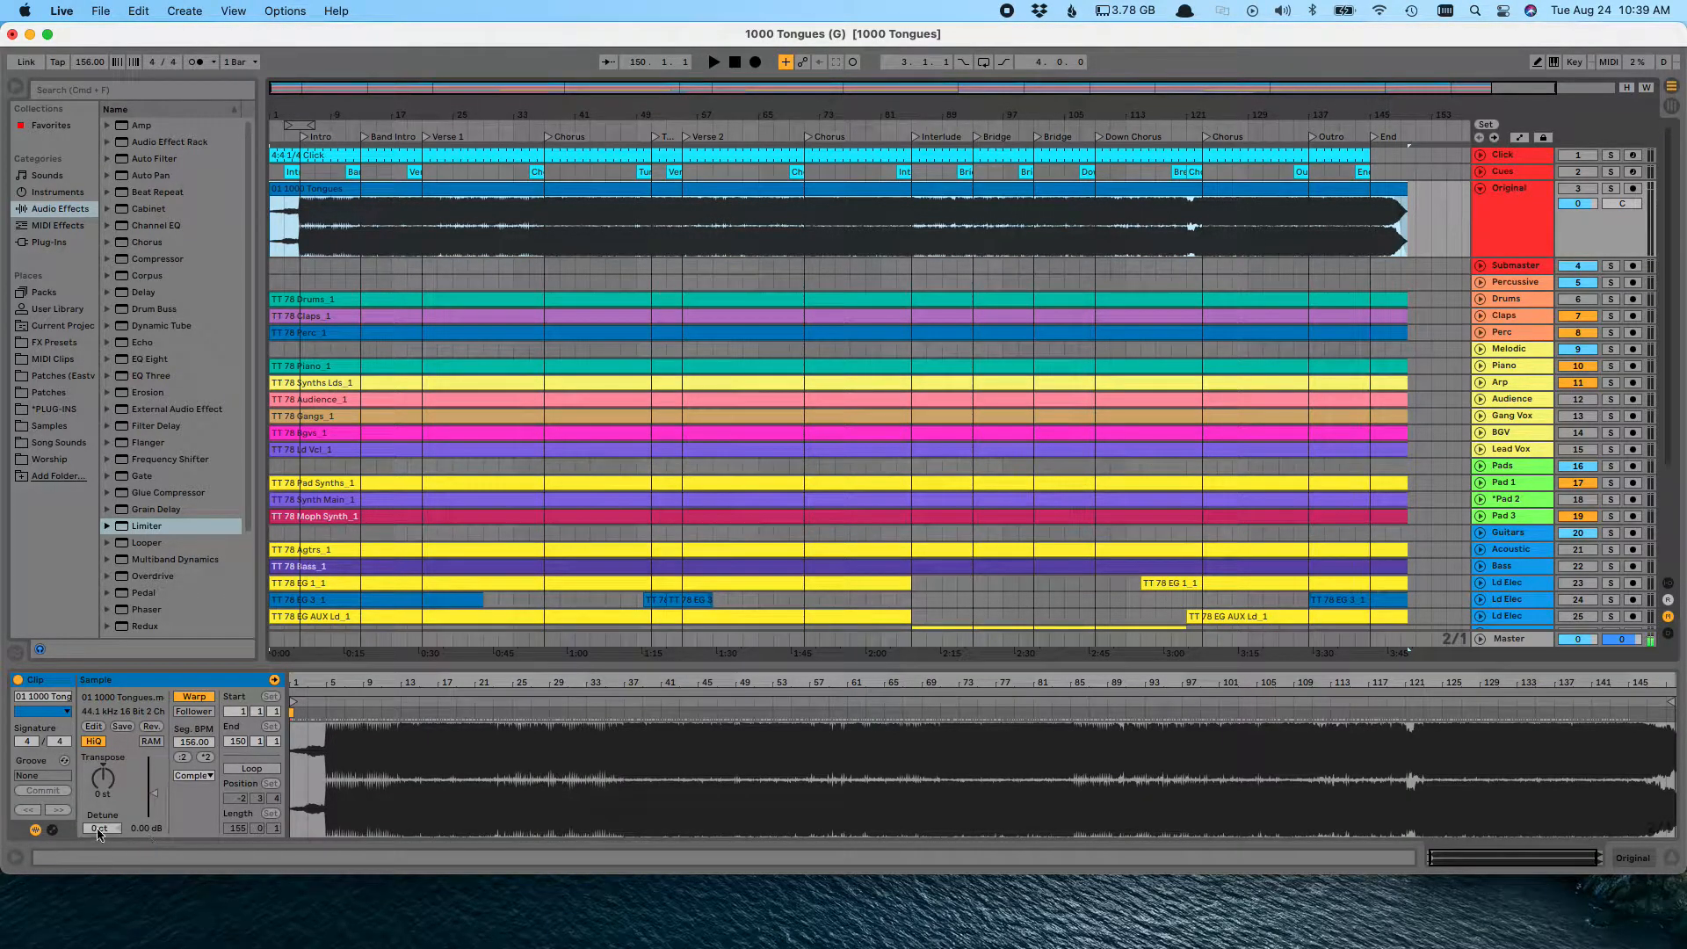
{"action": "left_click_drag", "start_coordinate": [104, 799], "coordinate": [104, 826]}
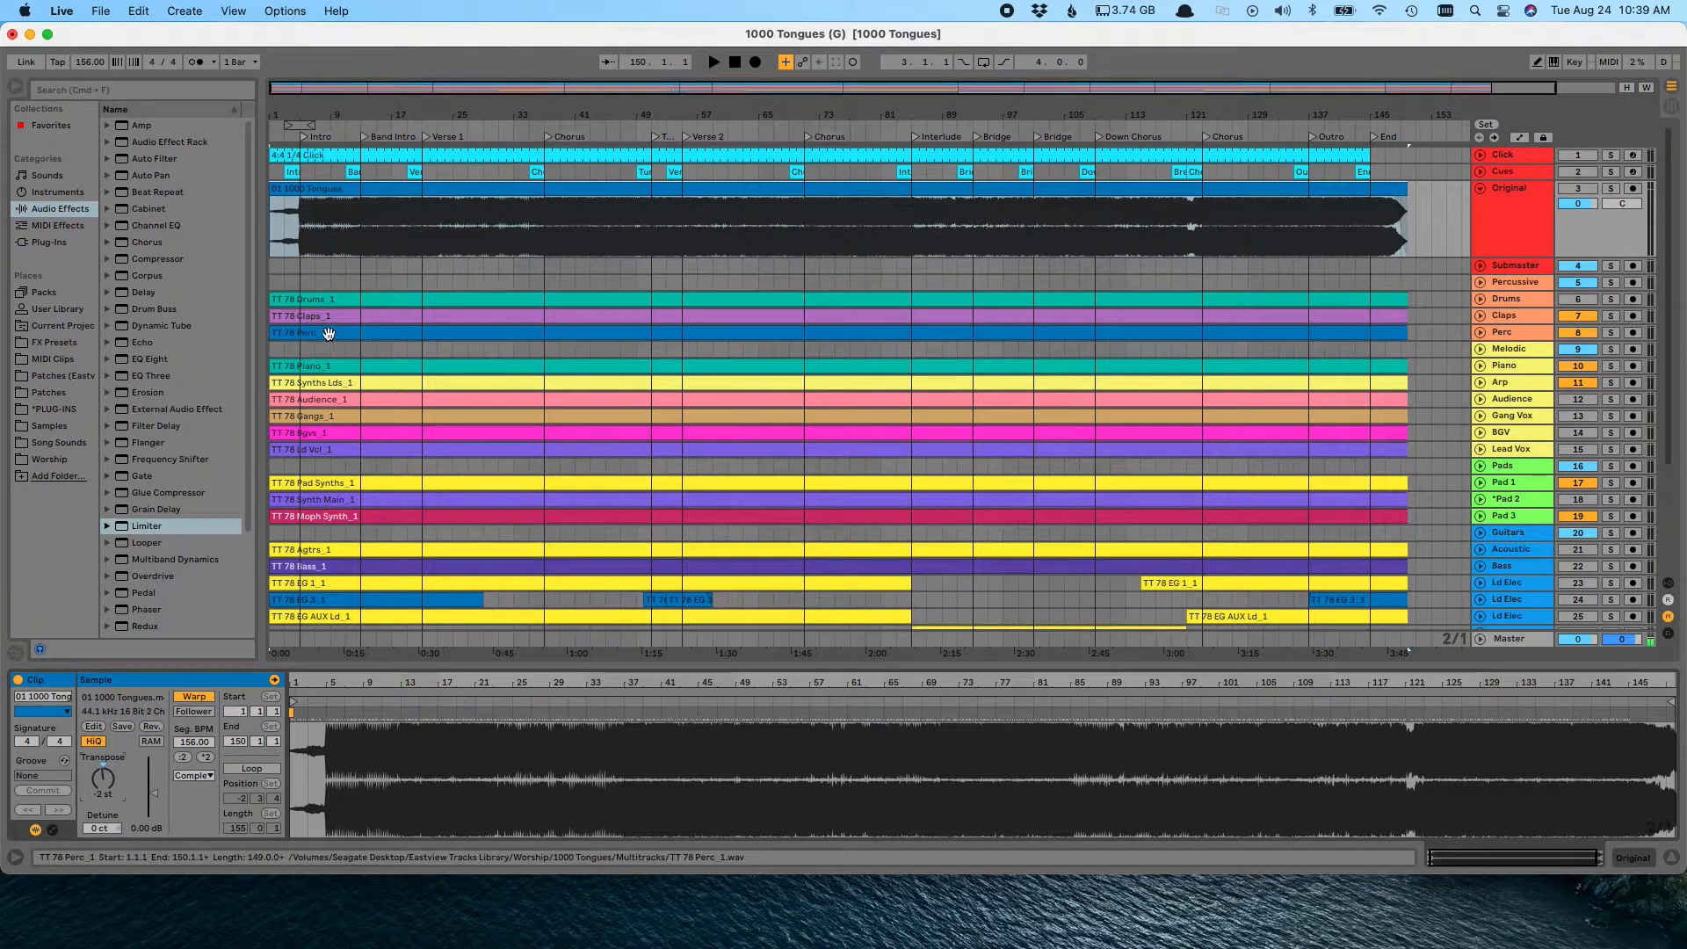
{"action": "left_click", "coordinate": [343, 296]}
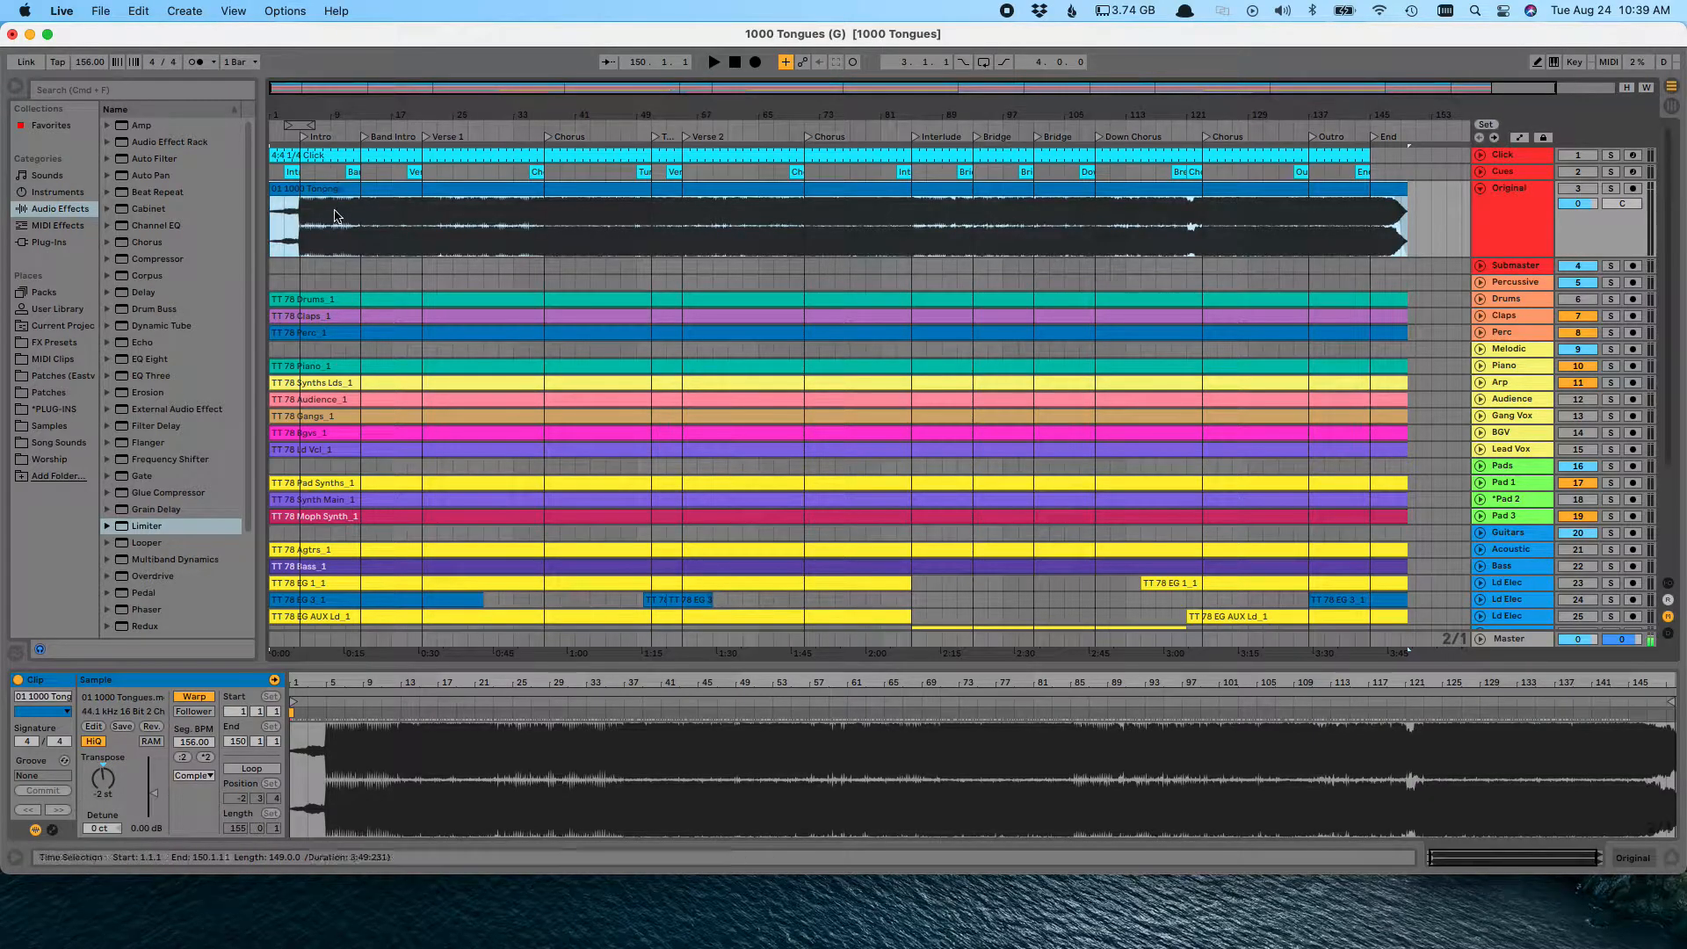
{"action": "left_click", "coordinate": [328, 315]}
{"action": "left_click", "coordinate": [347, 334]}
{"action": "left_click", "coordinate": [336, 318]}
{"action": "left_click", "coordinate": [330, 332]}
Step: Select all clips from the Piano track down to the last track and transpose them to -2 st
{"action": "left_click", "coordinate": [320, 366]}
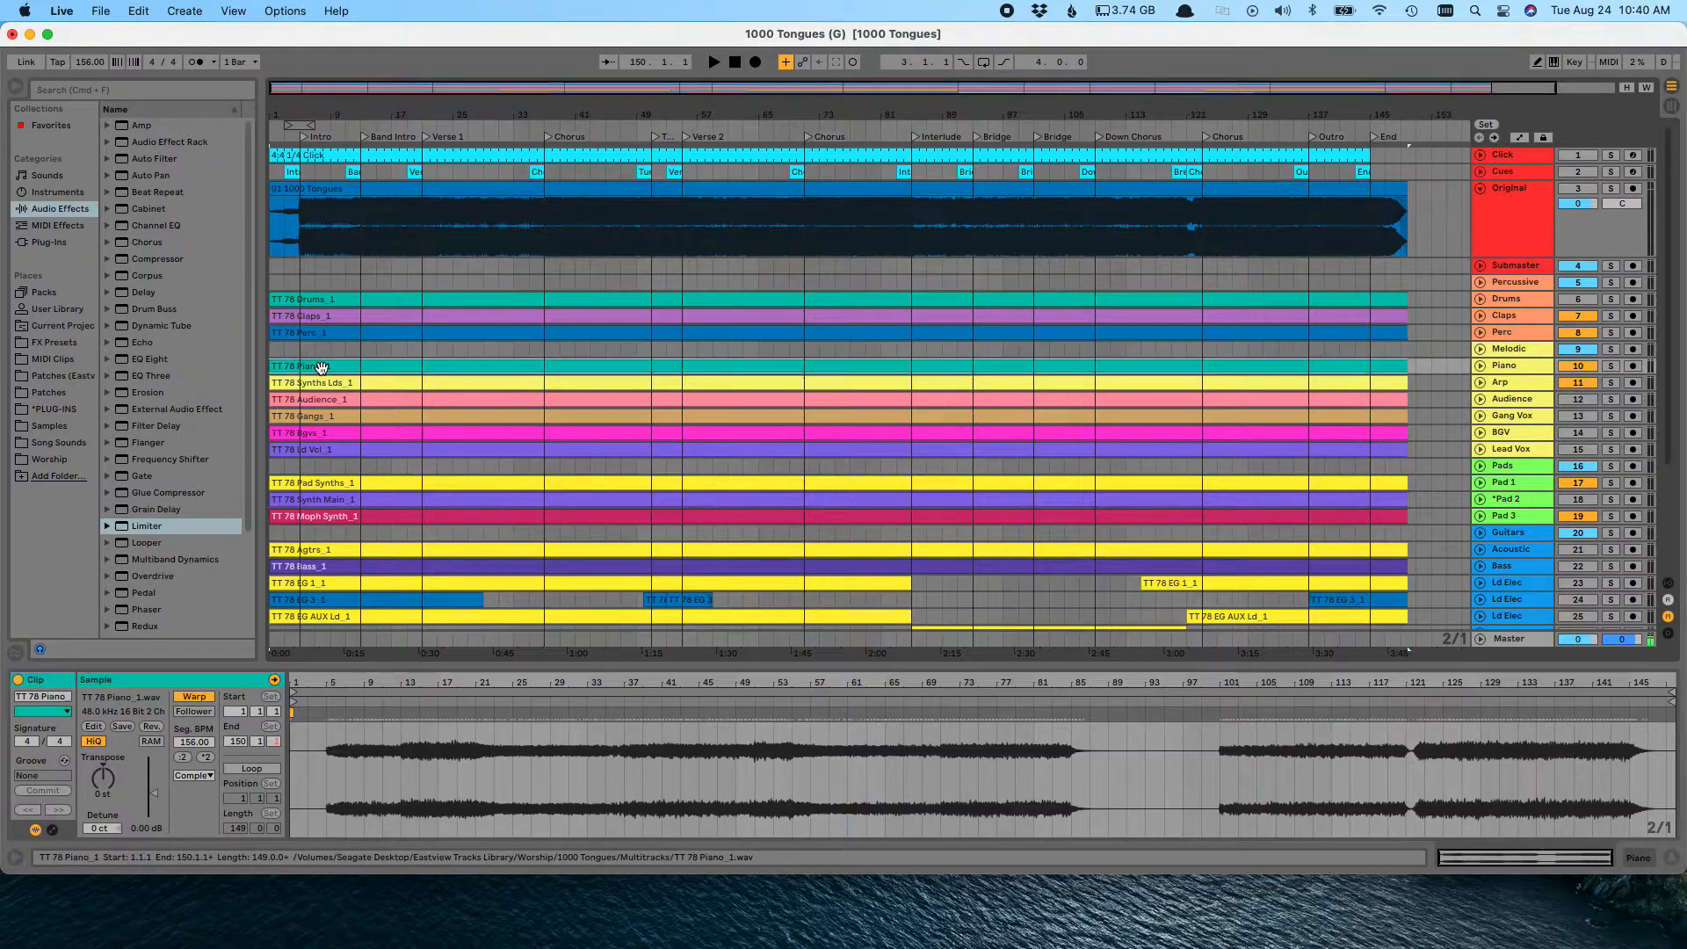
{"action": "scroll", "coordinate": [321, 367], "scroll_direction": "down", "scroll_amount": 4}
{"action": "key", "text": "super+a"}
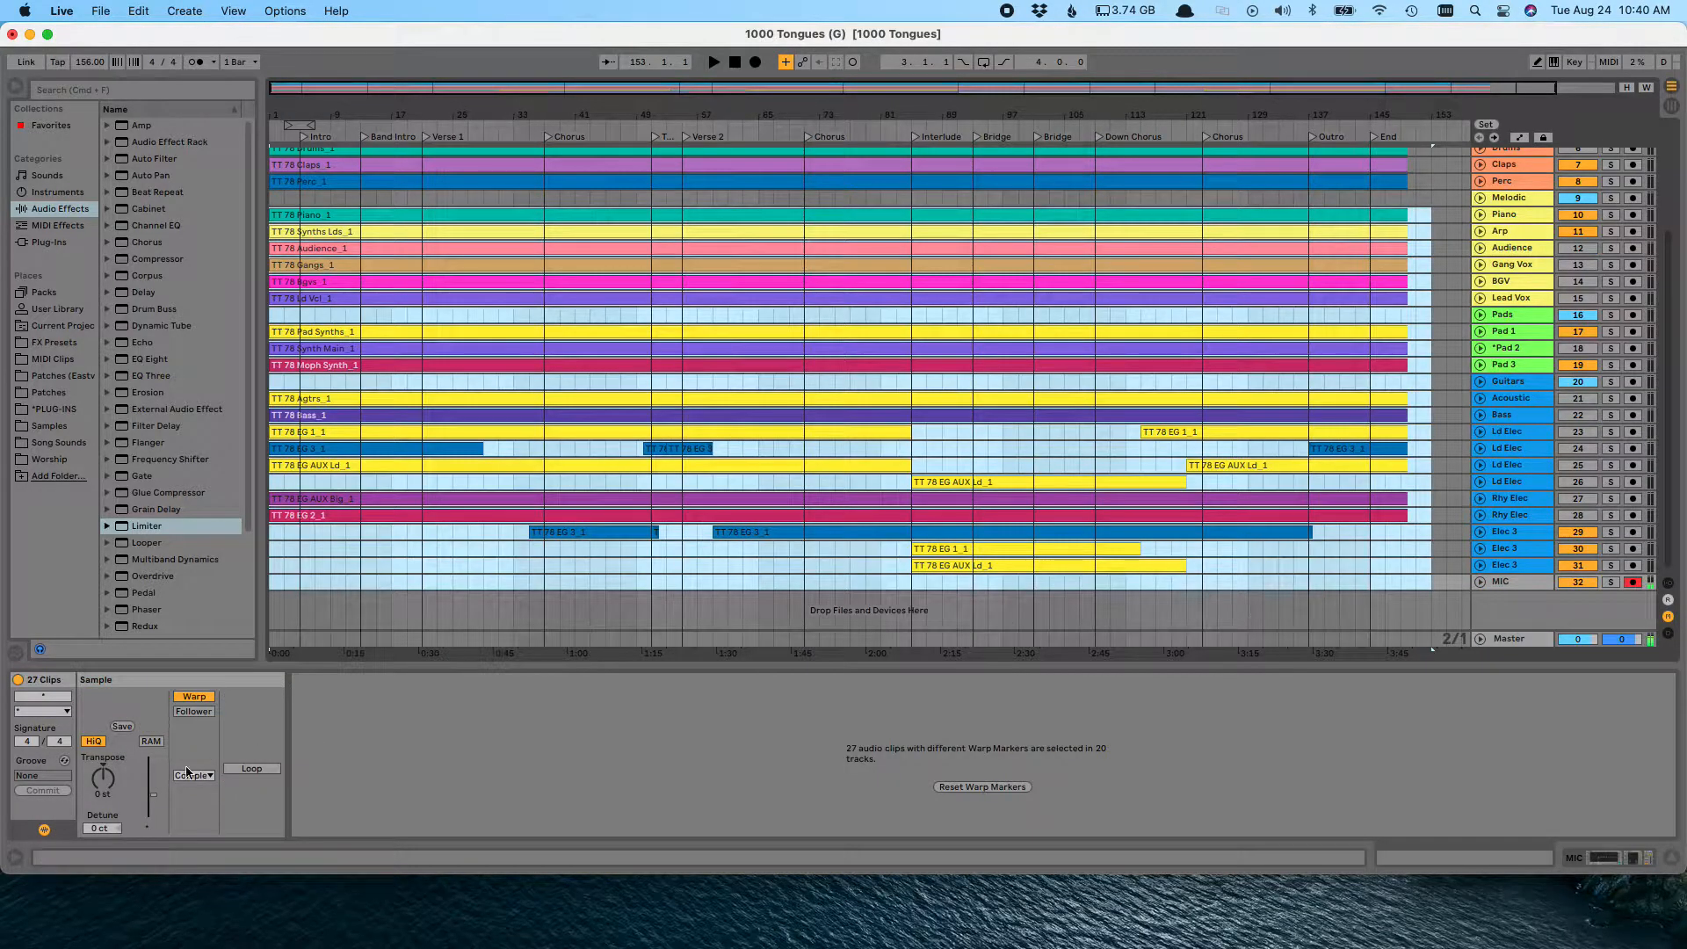
{"action": "left_click", "coordinate": [106, 795]}
{"action": "type", "text": "-2"}
{"action": "key", "text": "Return"}
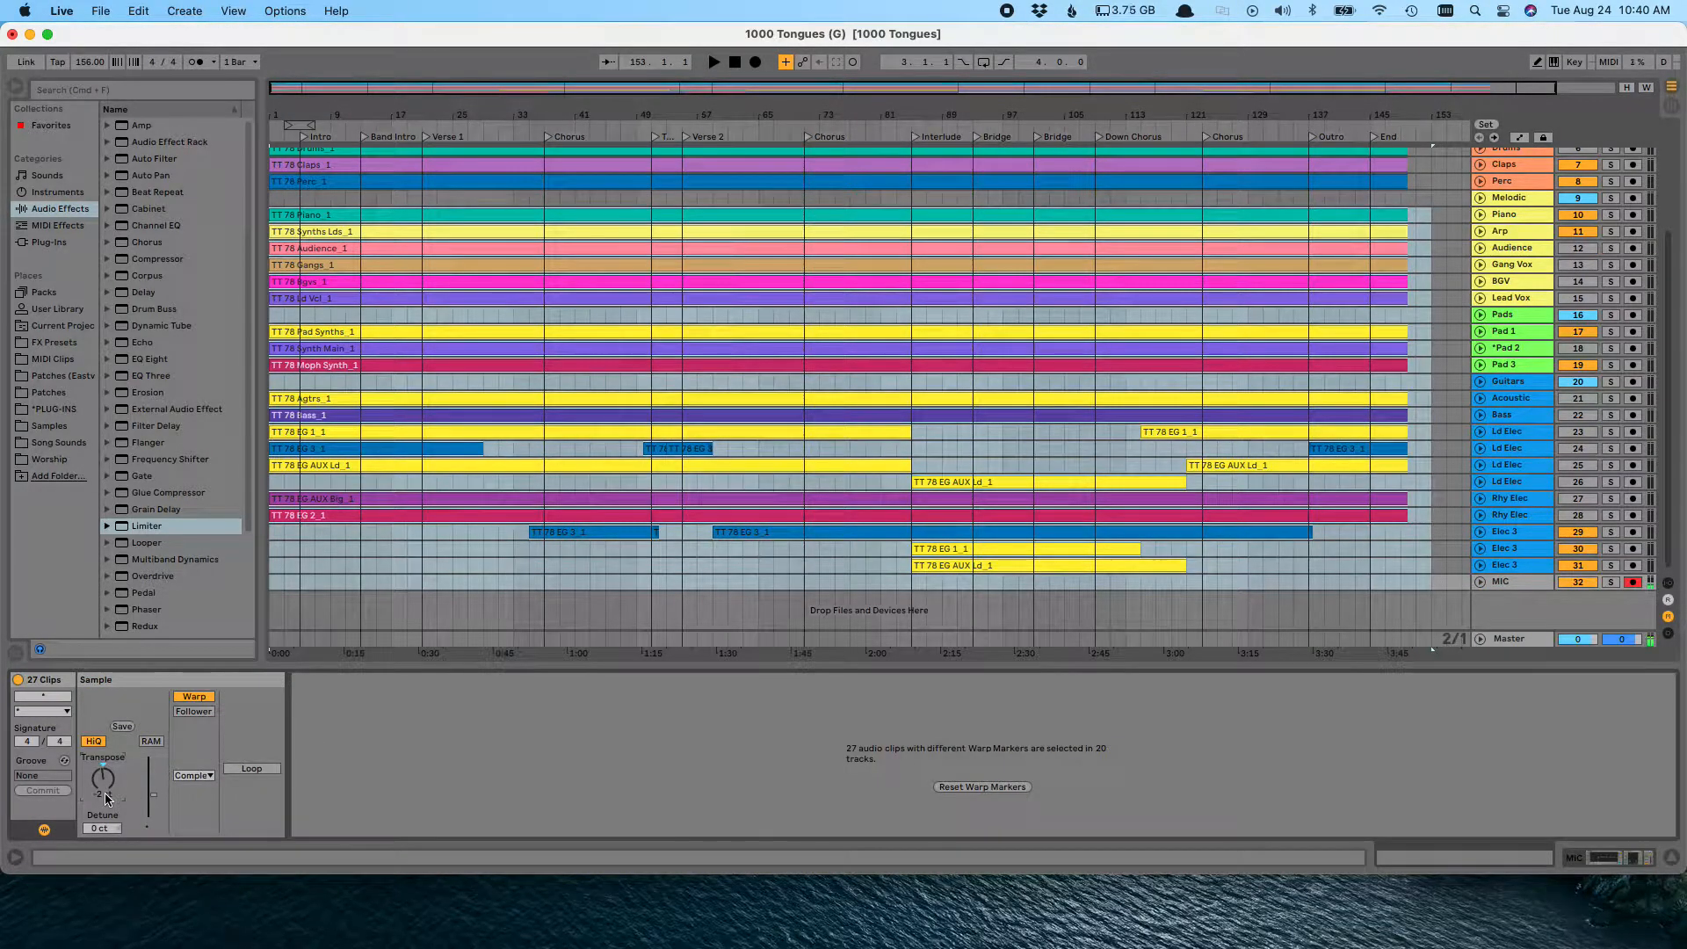
Step: Set the Original clip's warp mode to Complex Pro
{"action": "scroll", "coordinate": [459, 508], "scroll_direction": "up", "scroll_amount": 4}
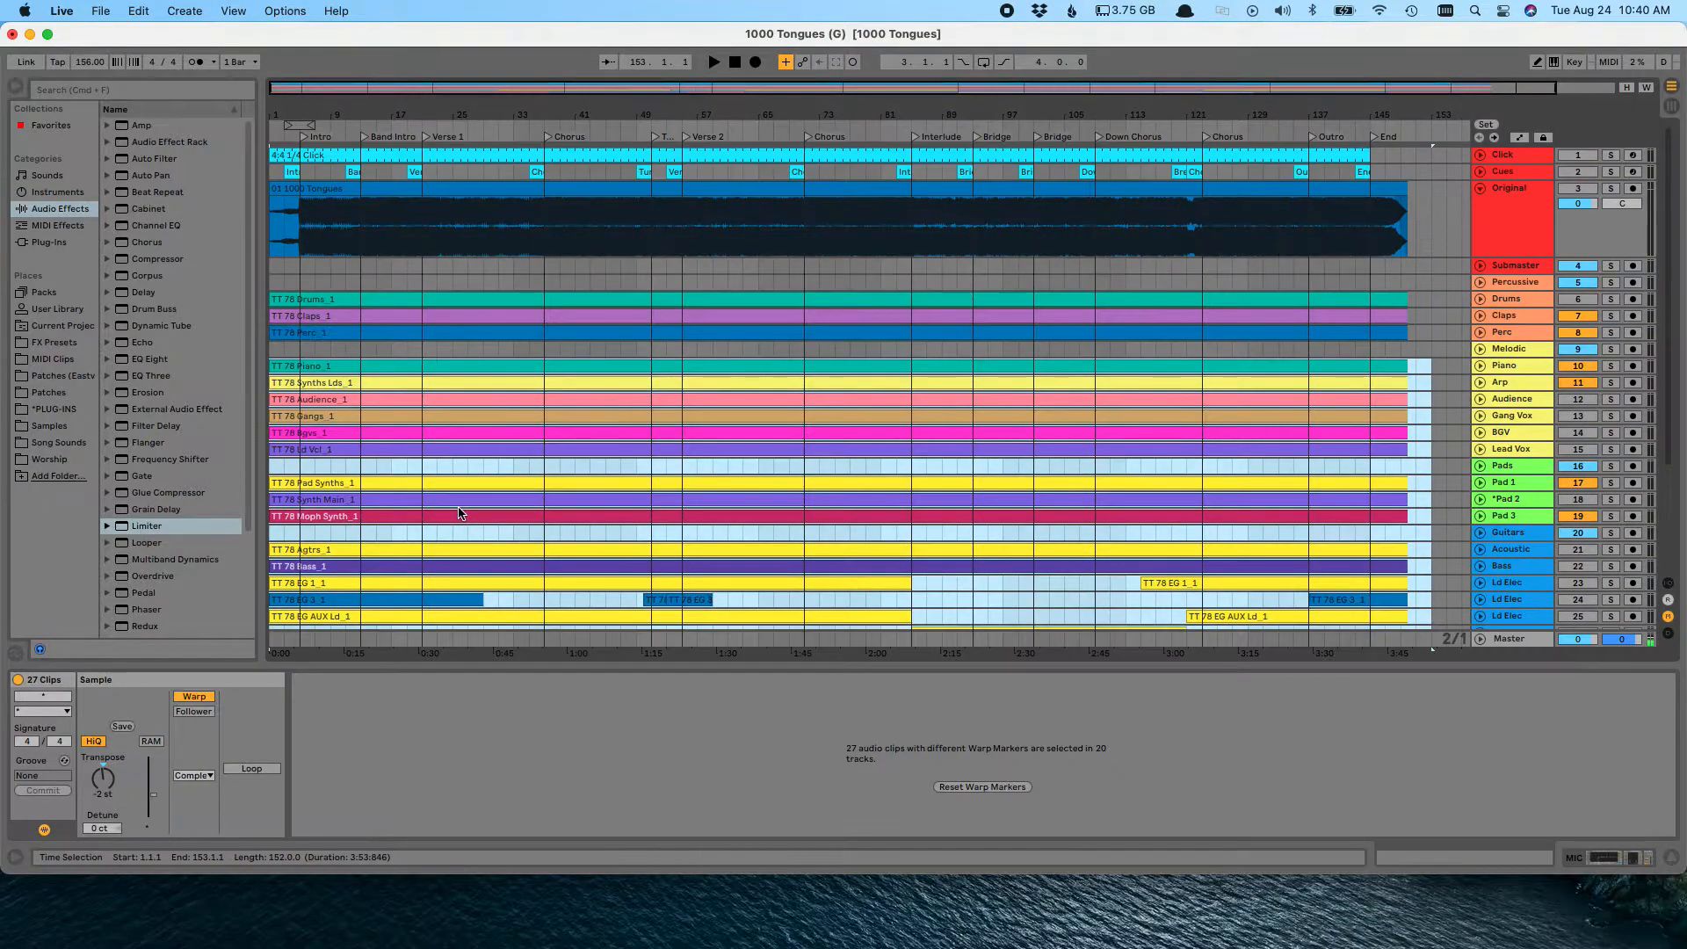
{"action": "left_click", "coordinate": [466, 189]}
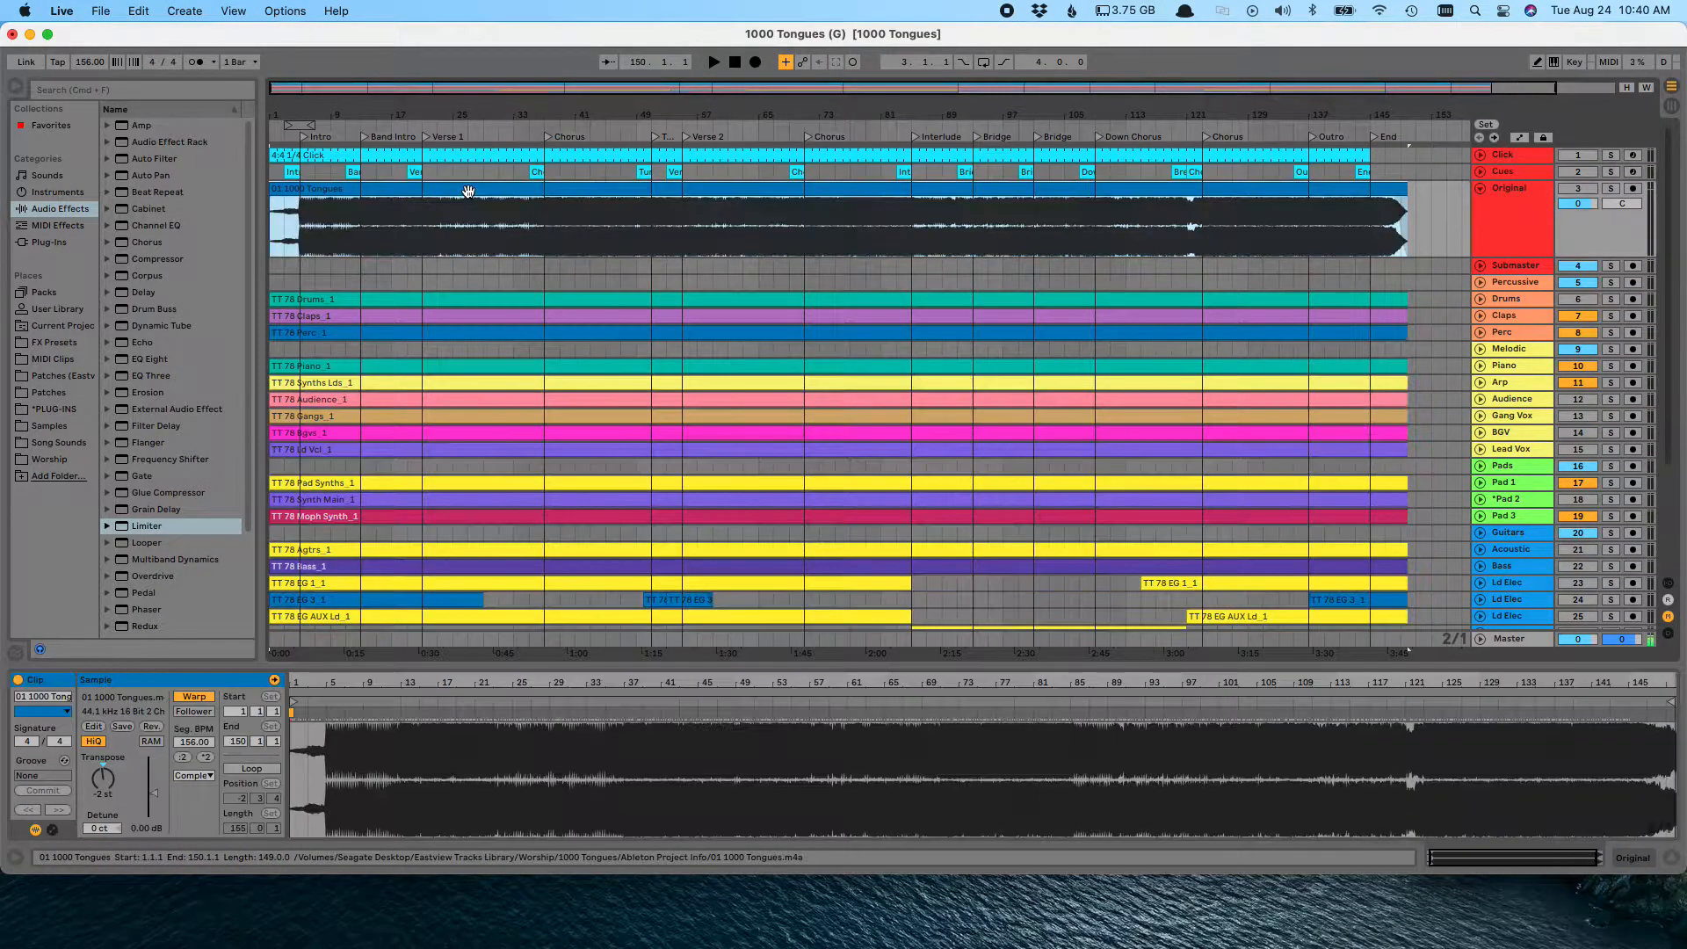
{"action": "left_click", "coordinate": [193, 776]}
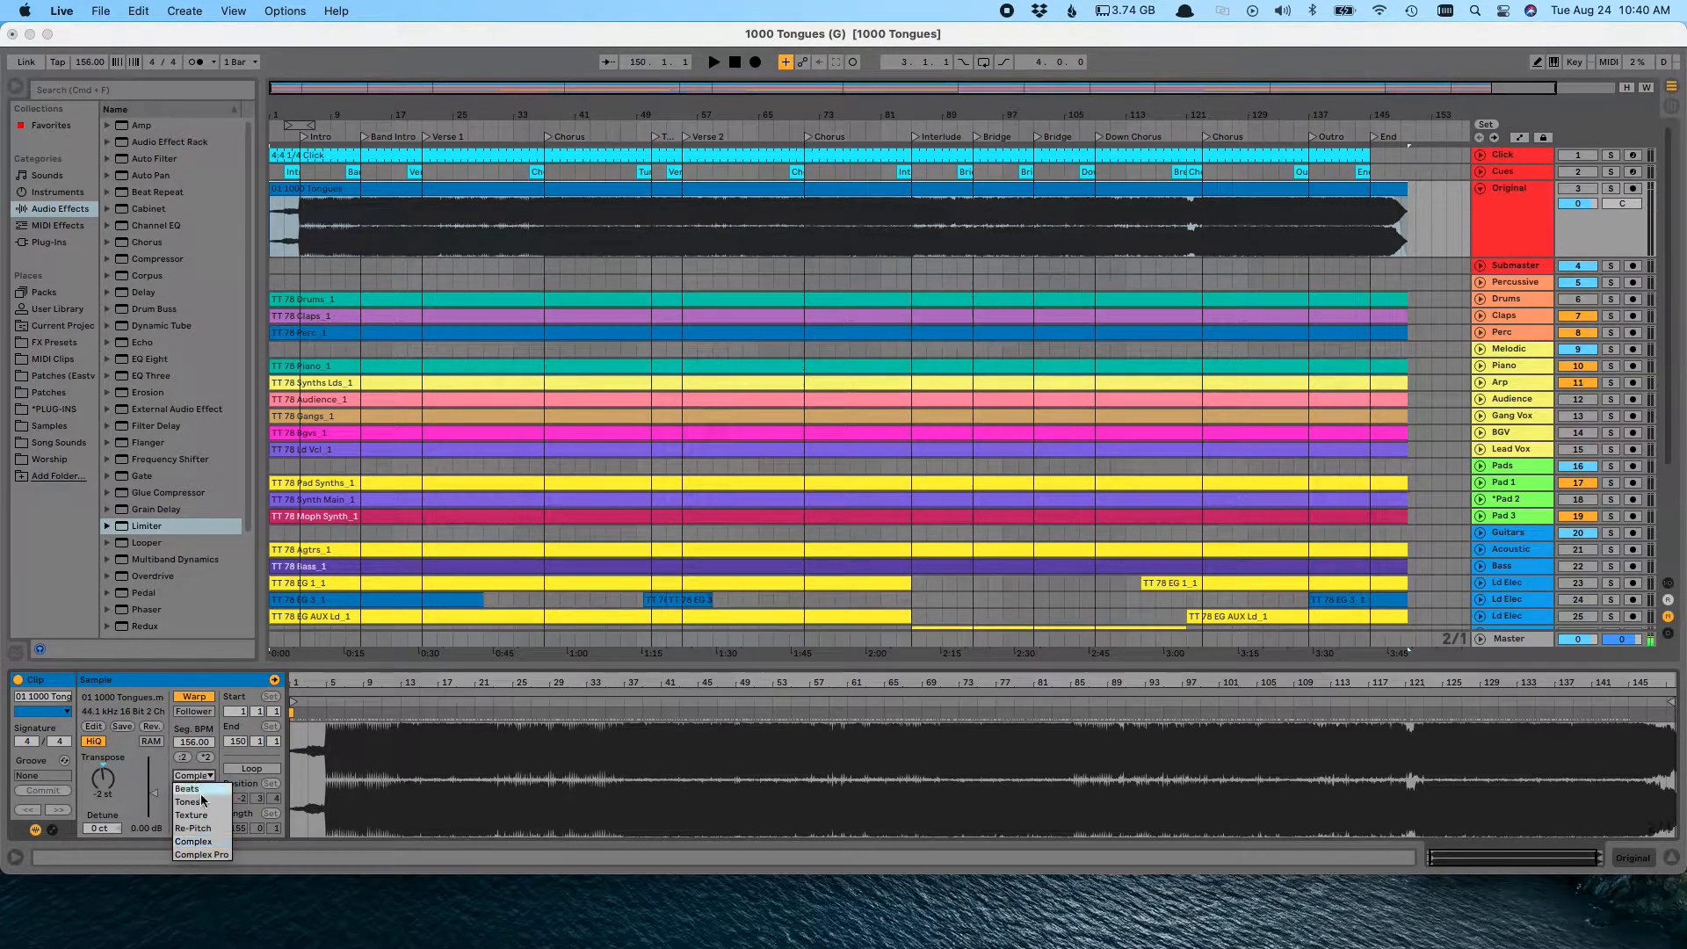
{"action": "left_click", "coordinate": [206, 855]}
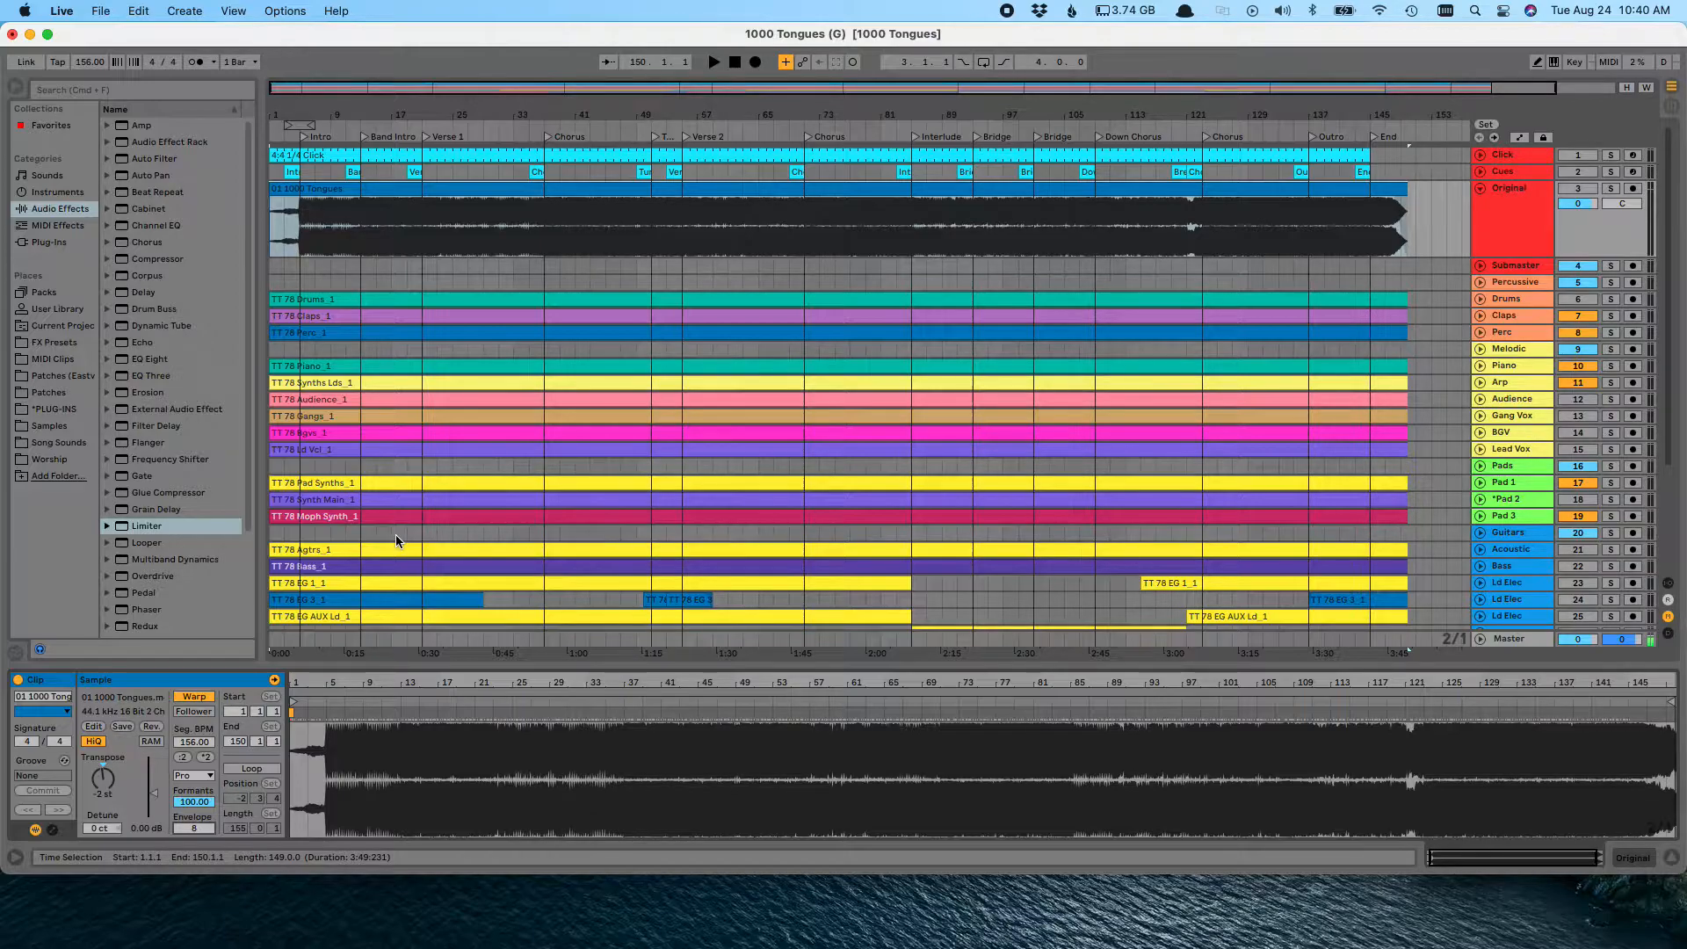
Step: Select all clips from the Piano track down and set their warp mode to Complex Pro
{"action": "left_click", "coordinate": [372, 366]}
{"action": "scroll", "coordinate": [371, 364], "scroll_direction": "down", "scroll_amount": 1}
{"action": "scroll", "coordinate": [371, 363], "scroll_direction": "down", "scroll_amount": 5}
{"action": "scroll", "coordinate": [371, 364], "scroll_direction": "up", "scroll_amount": 6}
{"action": "scroll", "coordinate": [343, 369], "scroll_direction": "down", "scroll_amount": 5}
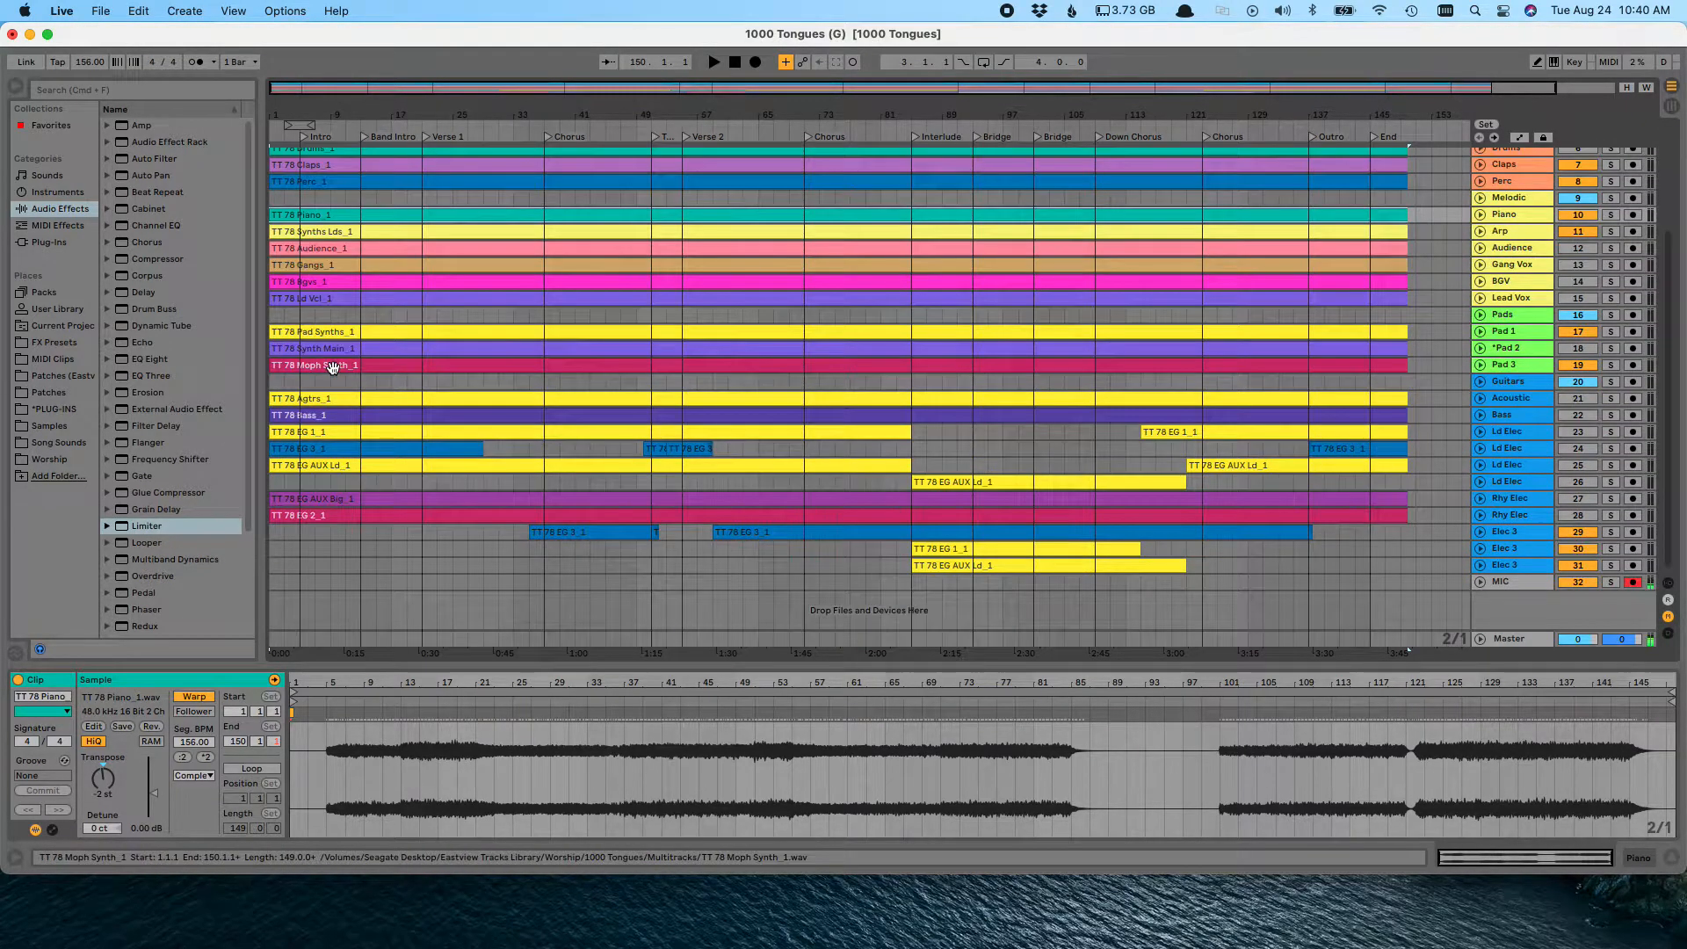
{"action": "key", "text": "super+a"}
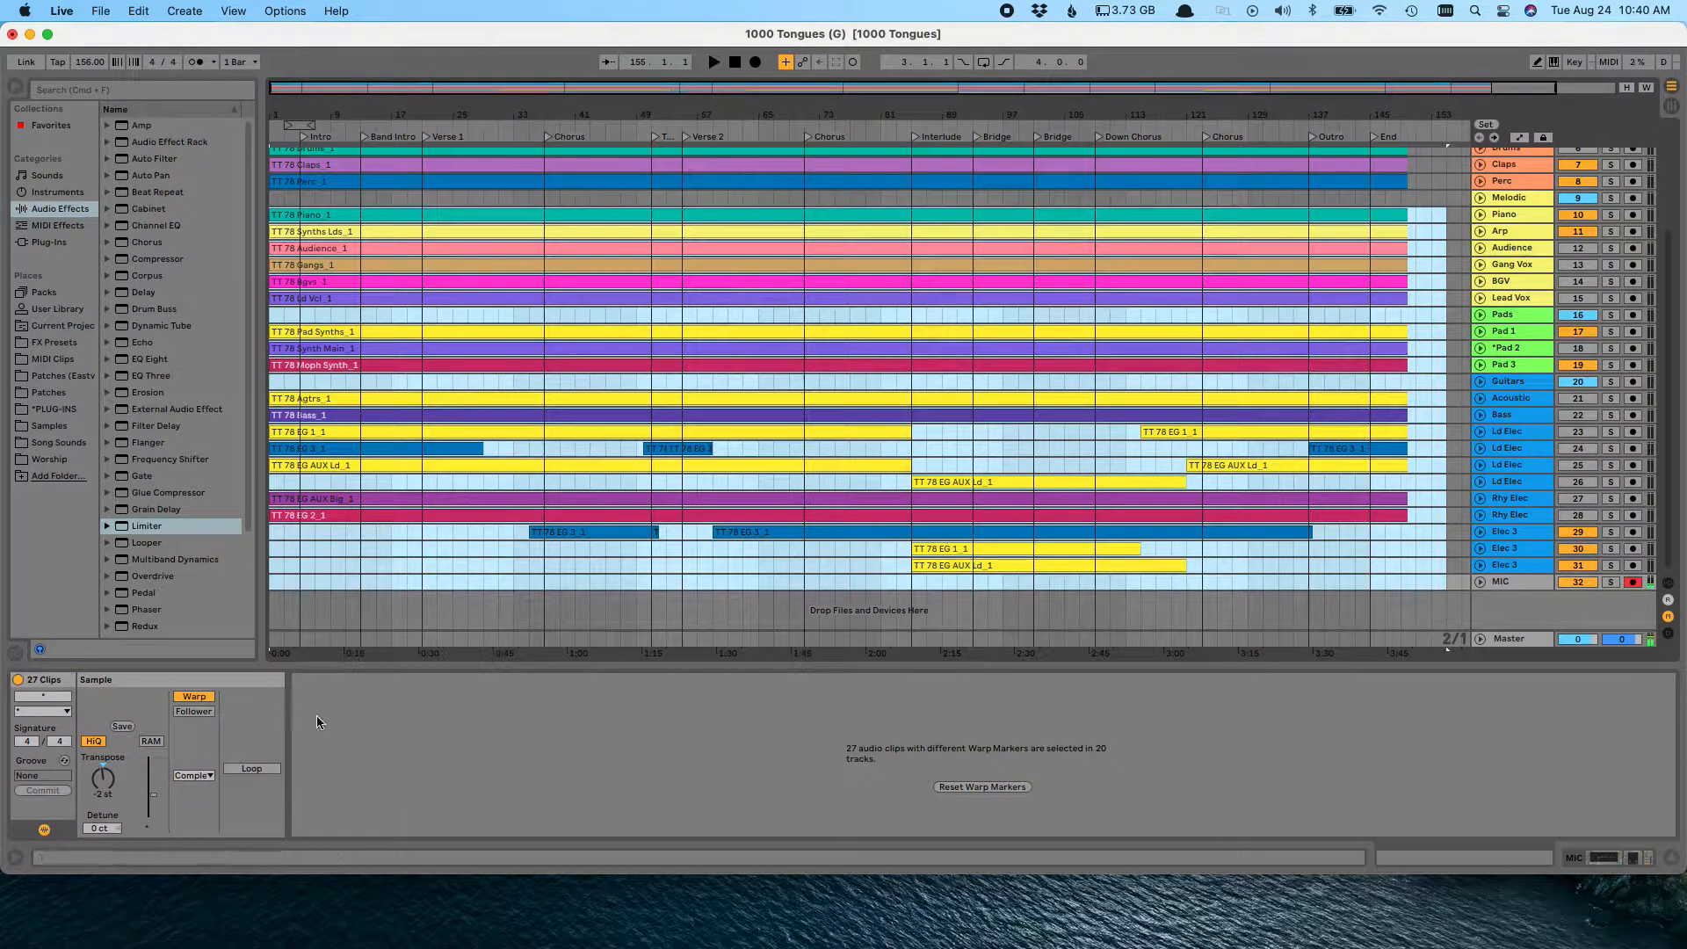
{"action": "left_click", "coordinate": [194, 774]}
{"action": "left_click", "coordinate": [202, 854]}
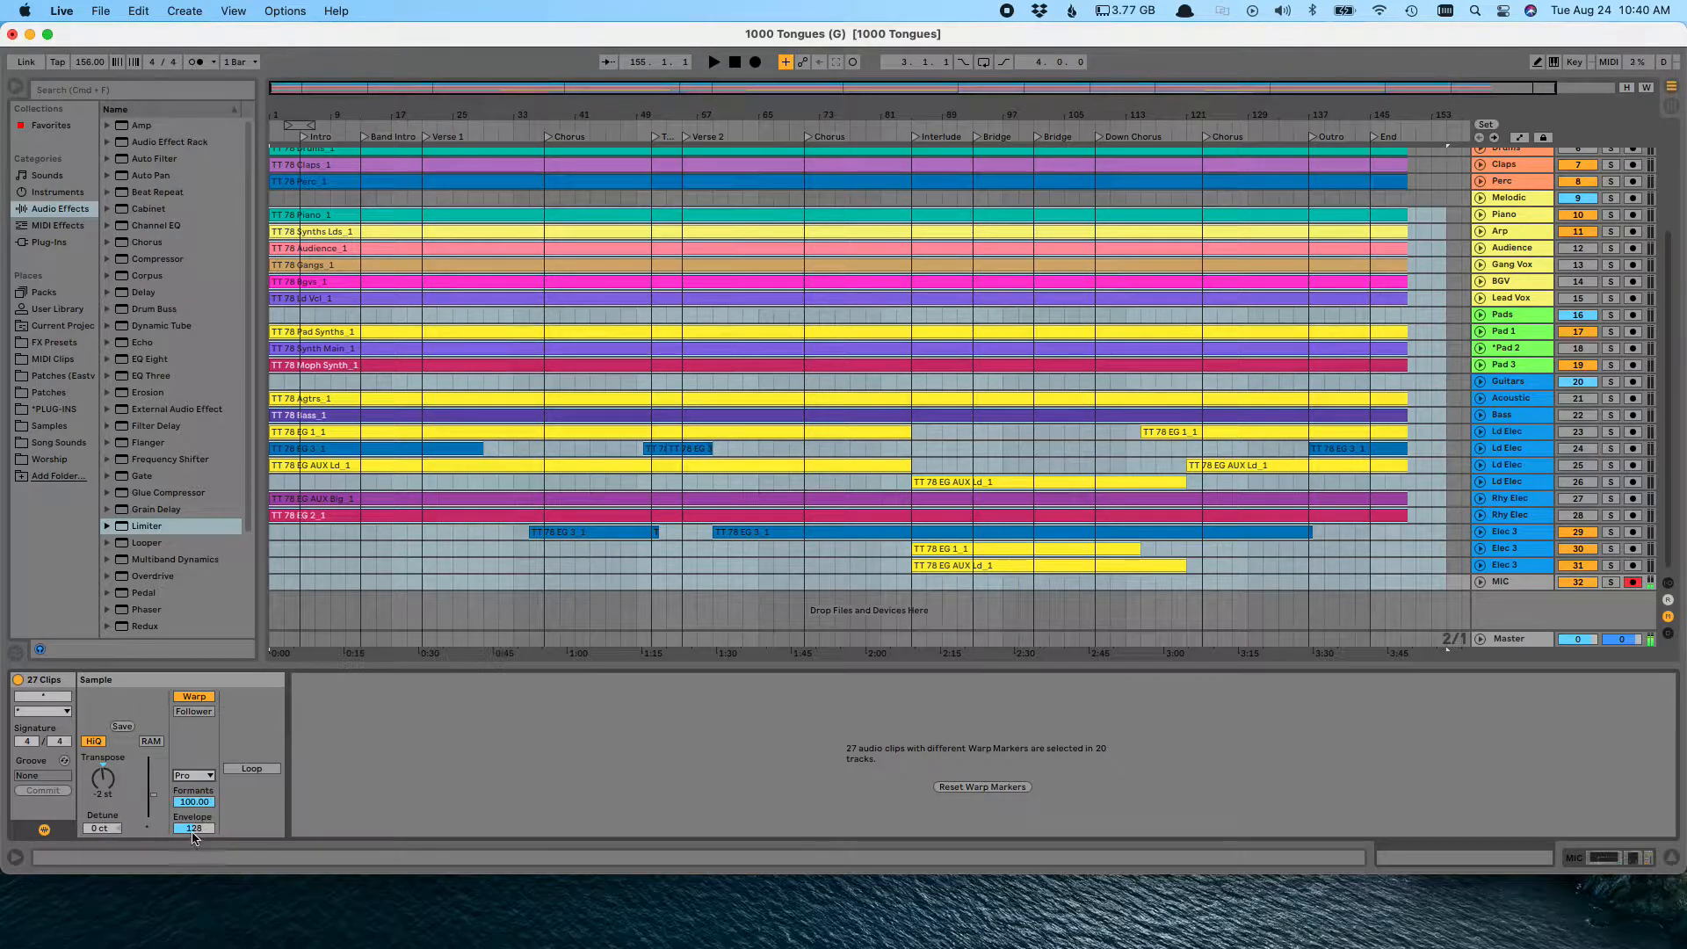
Step: Select the lead vocal, BGV, gang and audience clips together to view their shared Complex Pro settings
{"action": "scroll", "coordinate": [448, 368], "scroll_direction": "up", "scroll_amount": 2}
{"action": "left_click", "coordinate": [394, 344]}
{"action": "left_click", "coordinate": [361, 316], "text": "shift"}
{"action": "left_click", "coordinate": [362, 301], "text": "shift"}
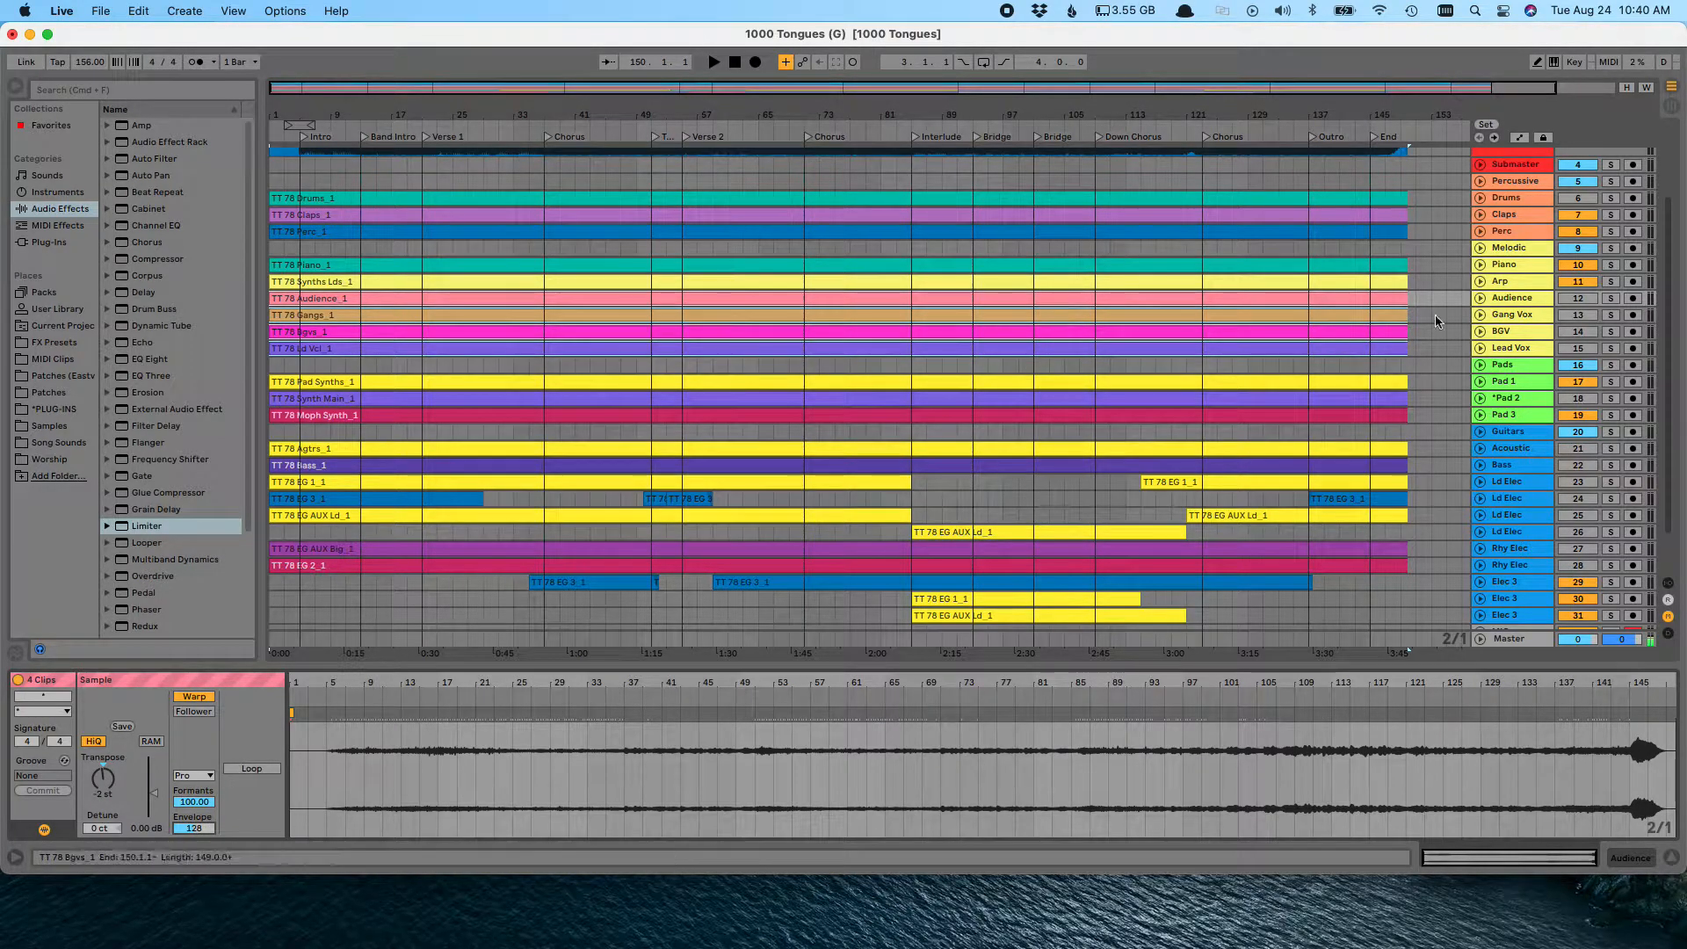
Step: Unfold and refold the Audience, Gang Vox, BGV and Lead Vox tracks one after another to examine their waveforms
{"action": "key", "text": "Right"}
{"action": "key", "text": "Left"}
{"action": "key", "text": "Down"}
{"action": "key", "text": "Right"}
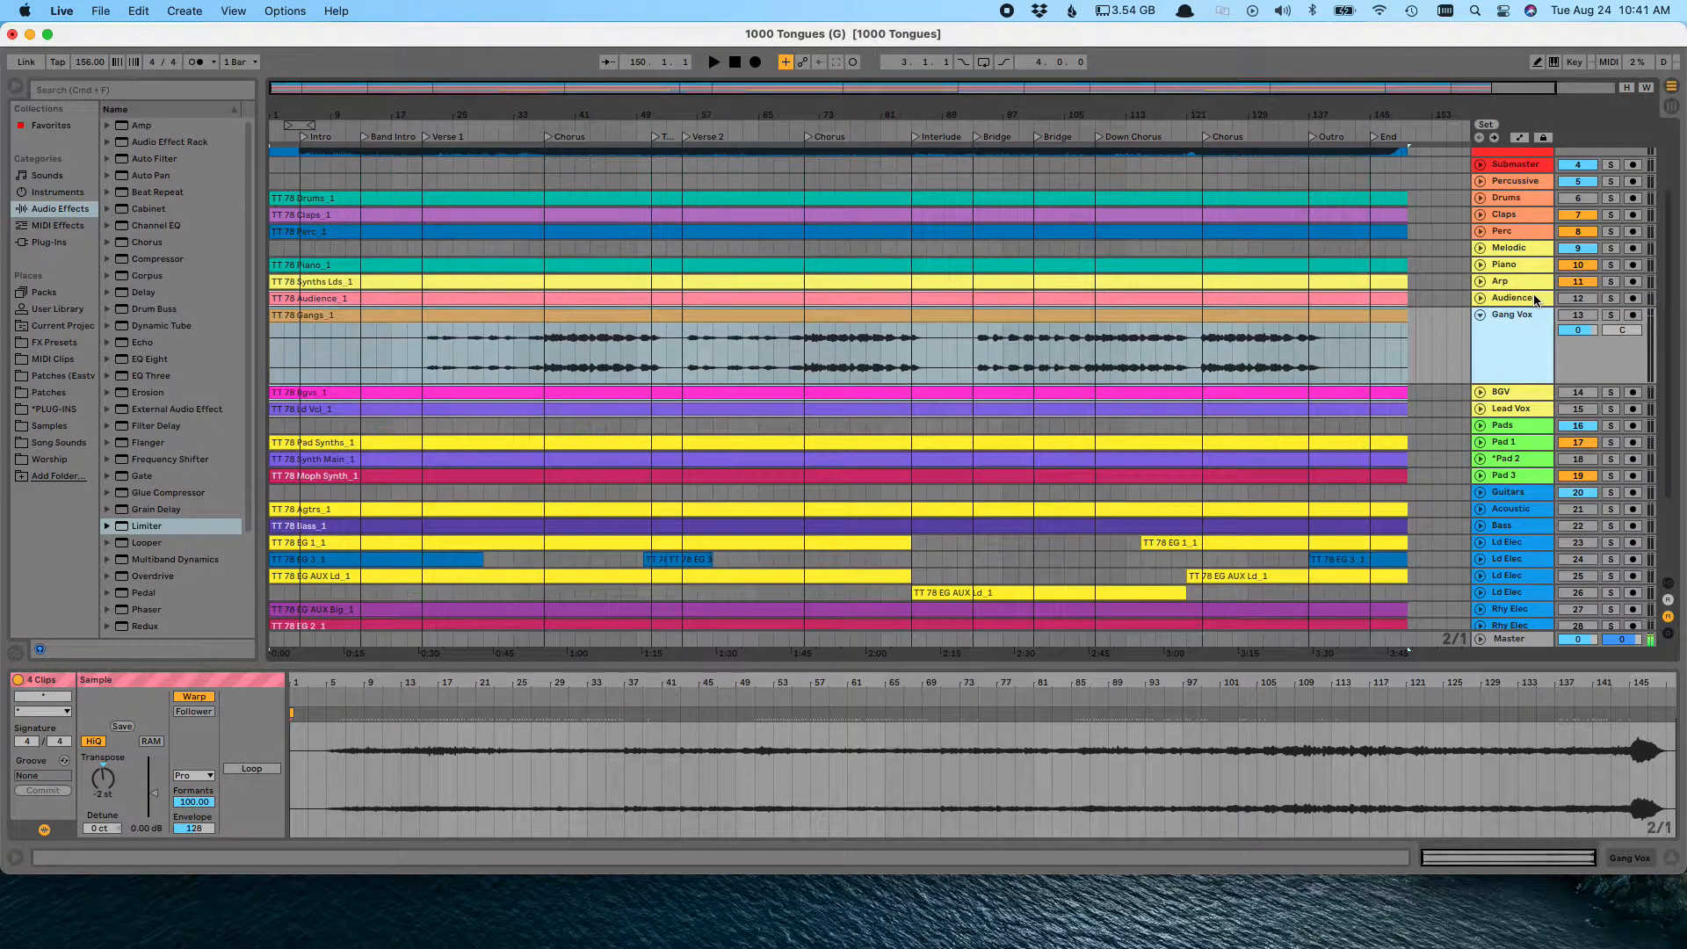
{"action": "key", "text": "Left"}
{"action": "key", "text": "Down"}
{"action": "key", "text": "Right"}
{"action": "key", "text": "Left"}
{"action": "key", "text": "Down"}
{"action": "key", "text": "Right"}
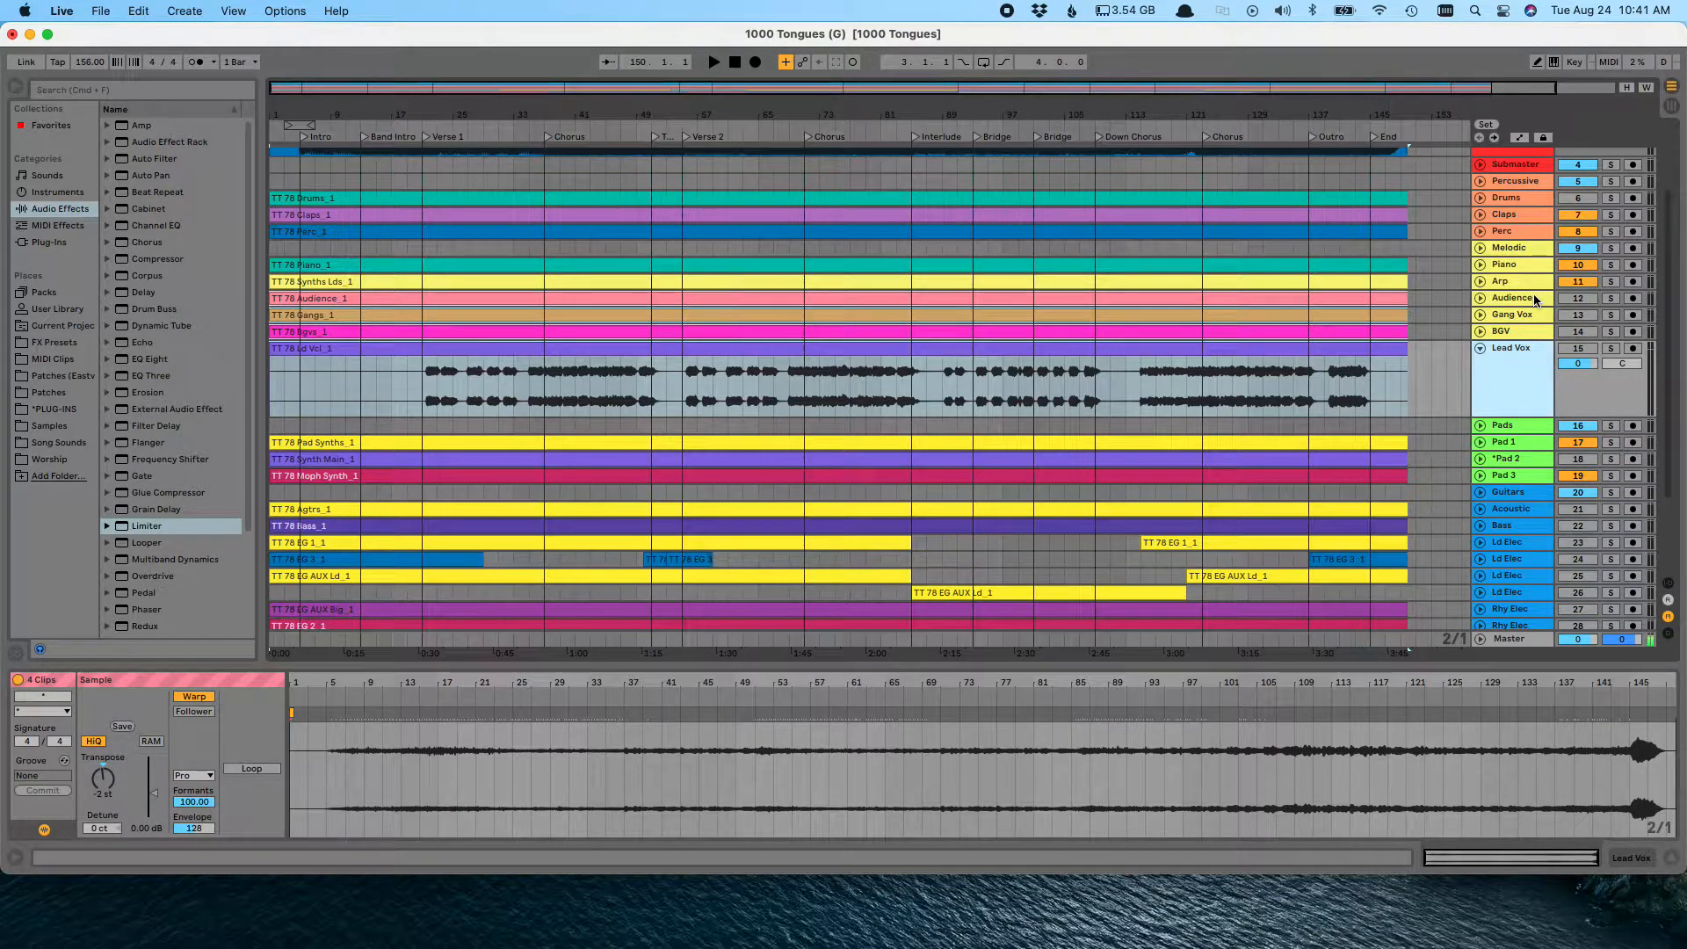
{"action": "key", "text": "Left"}
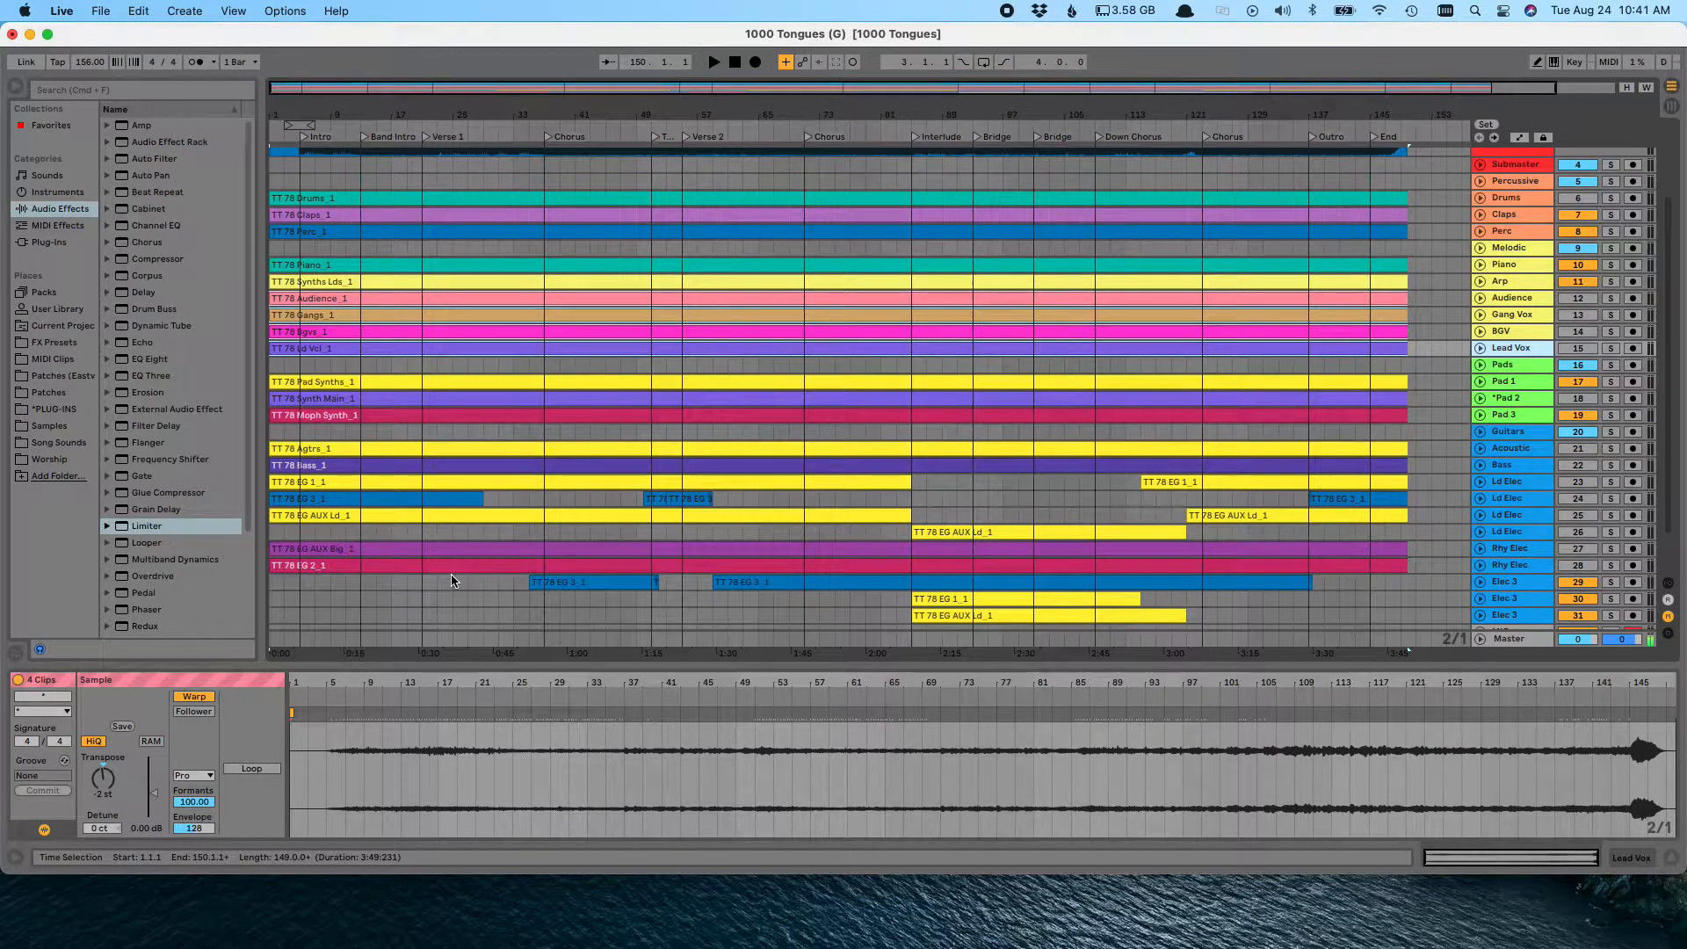
Step: View the warp settings of the first TT 78 EG 3_1 clip on the Elec 3 track
{"action": "scroll", "coordinate": [454, 580], "scroll_direction": "down", "scroll_amount": 3}
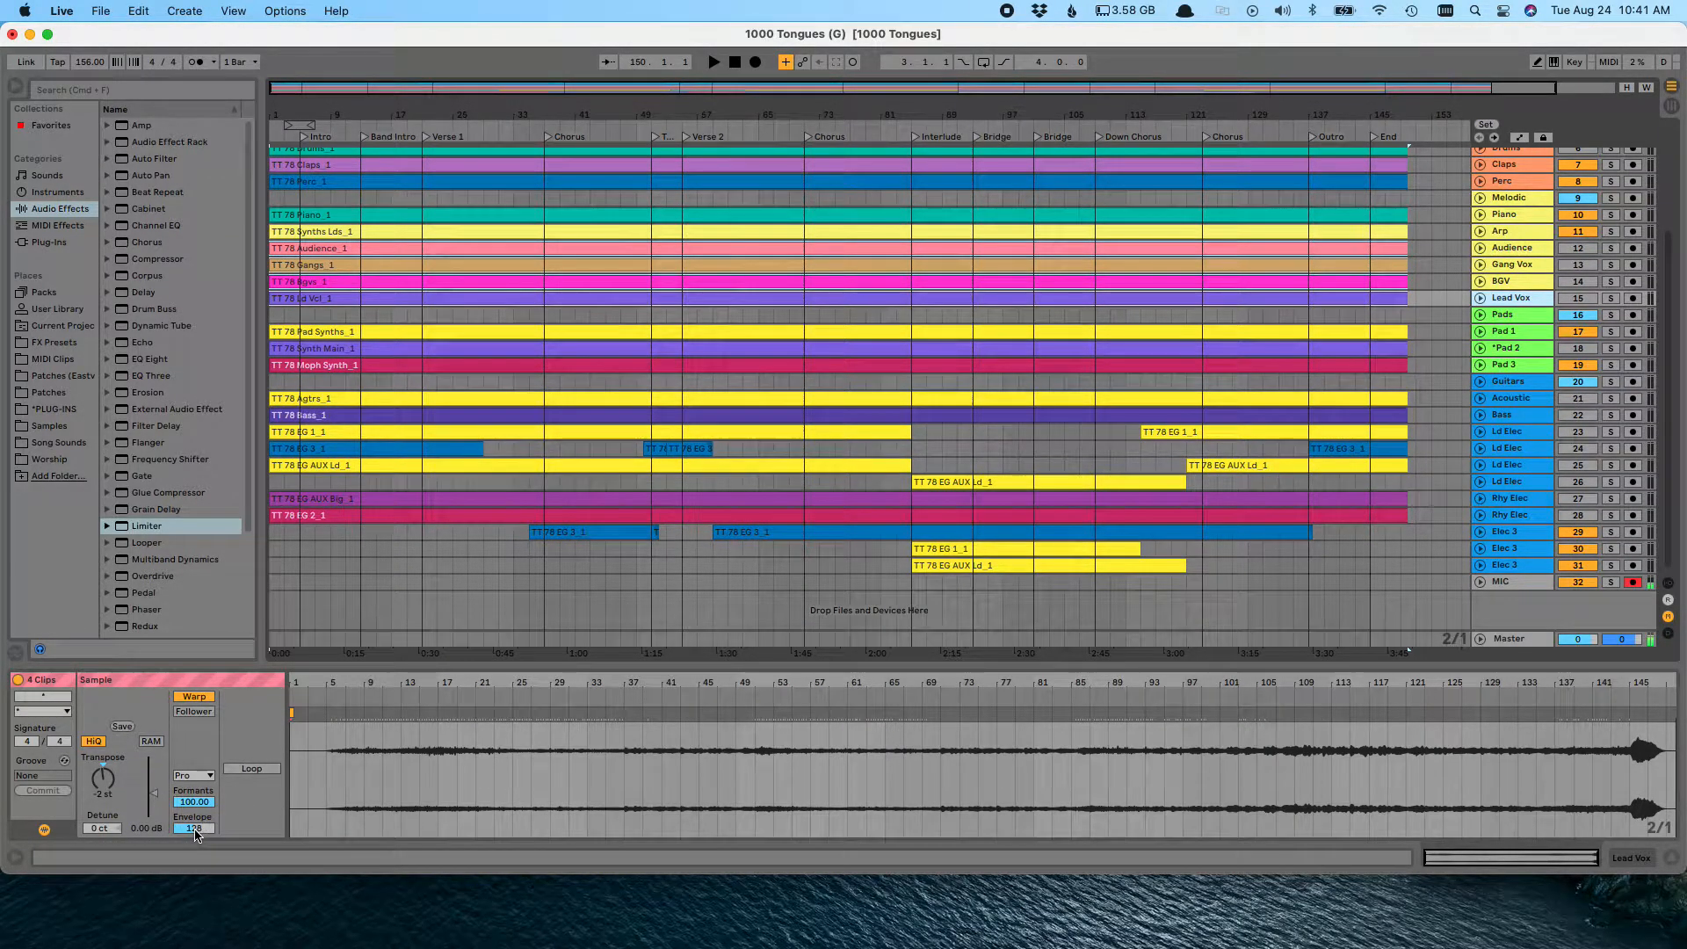
{"action": "left_click", "coordinate": [571, 531]}
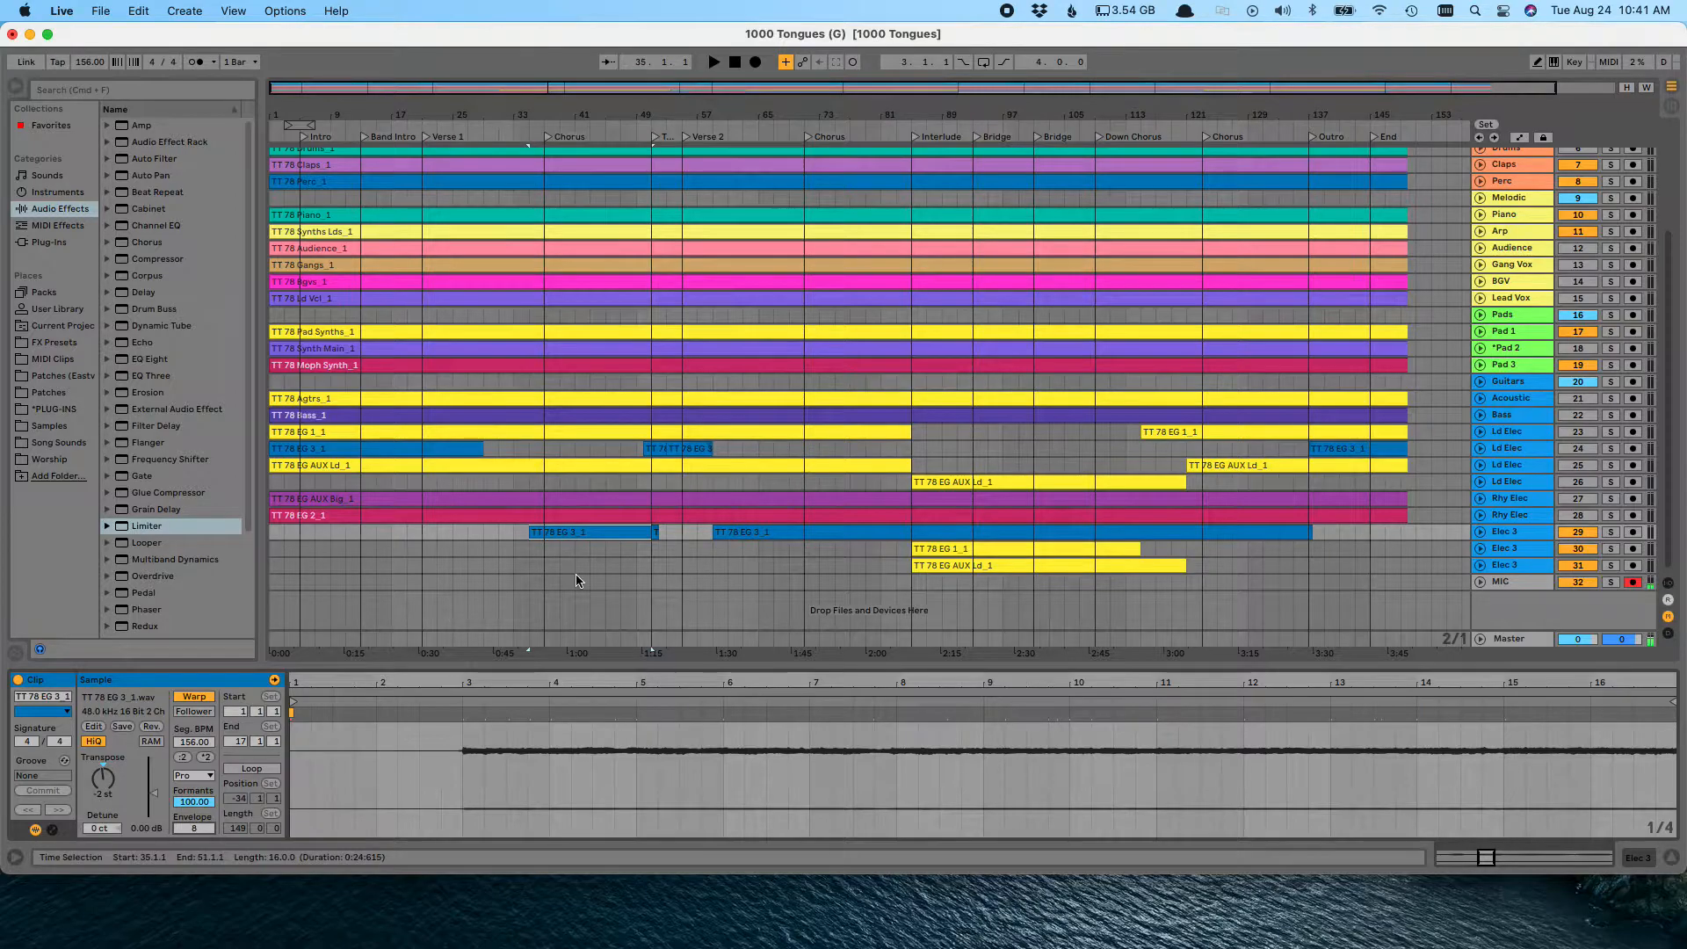
Step: Set the Original clip's transpose to 4 st
{"action": "scroll", "coordinate": [576, 575], "scroll_direction": "up", "scroll_amount": 5}
{"action": "left_click", "coordinate": [589, 180]}
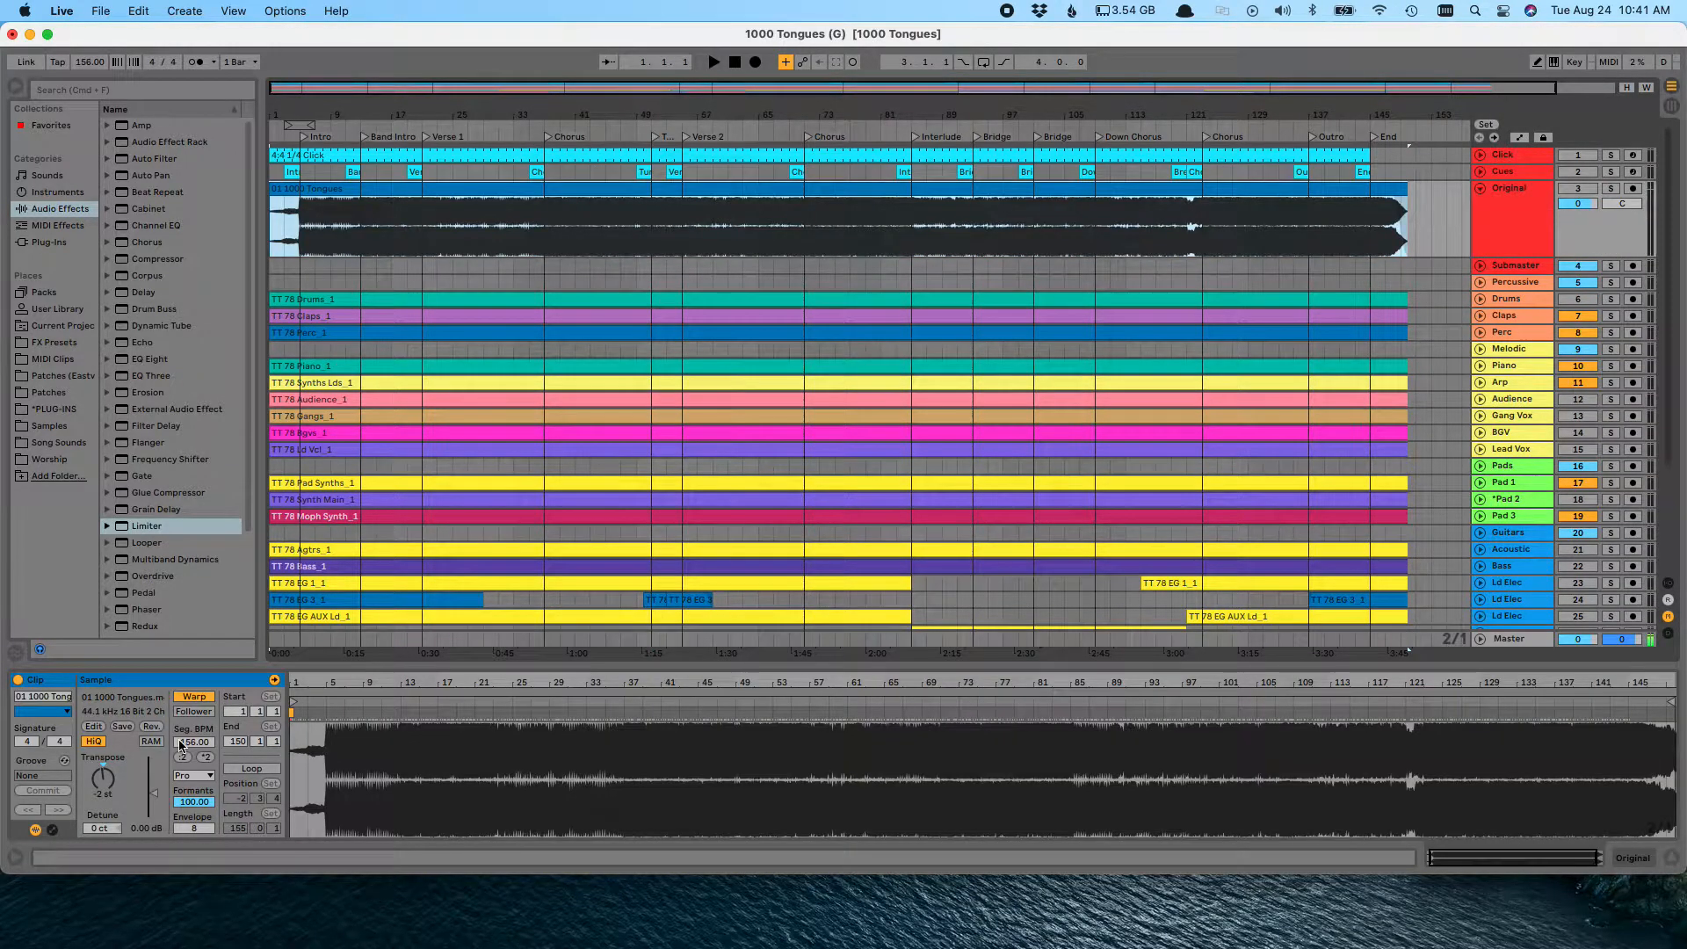
{"action": "left_click", "coordinate": [102, 796]}
{"action": "type", "text": "-2"}
{"action": "key", "text": "Return"}
{"action": "type", "text": "2"}
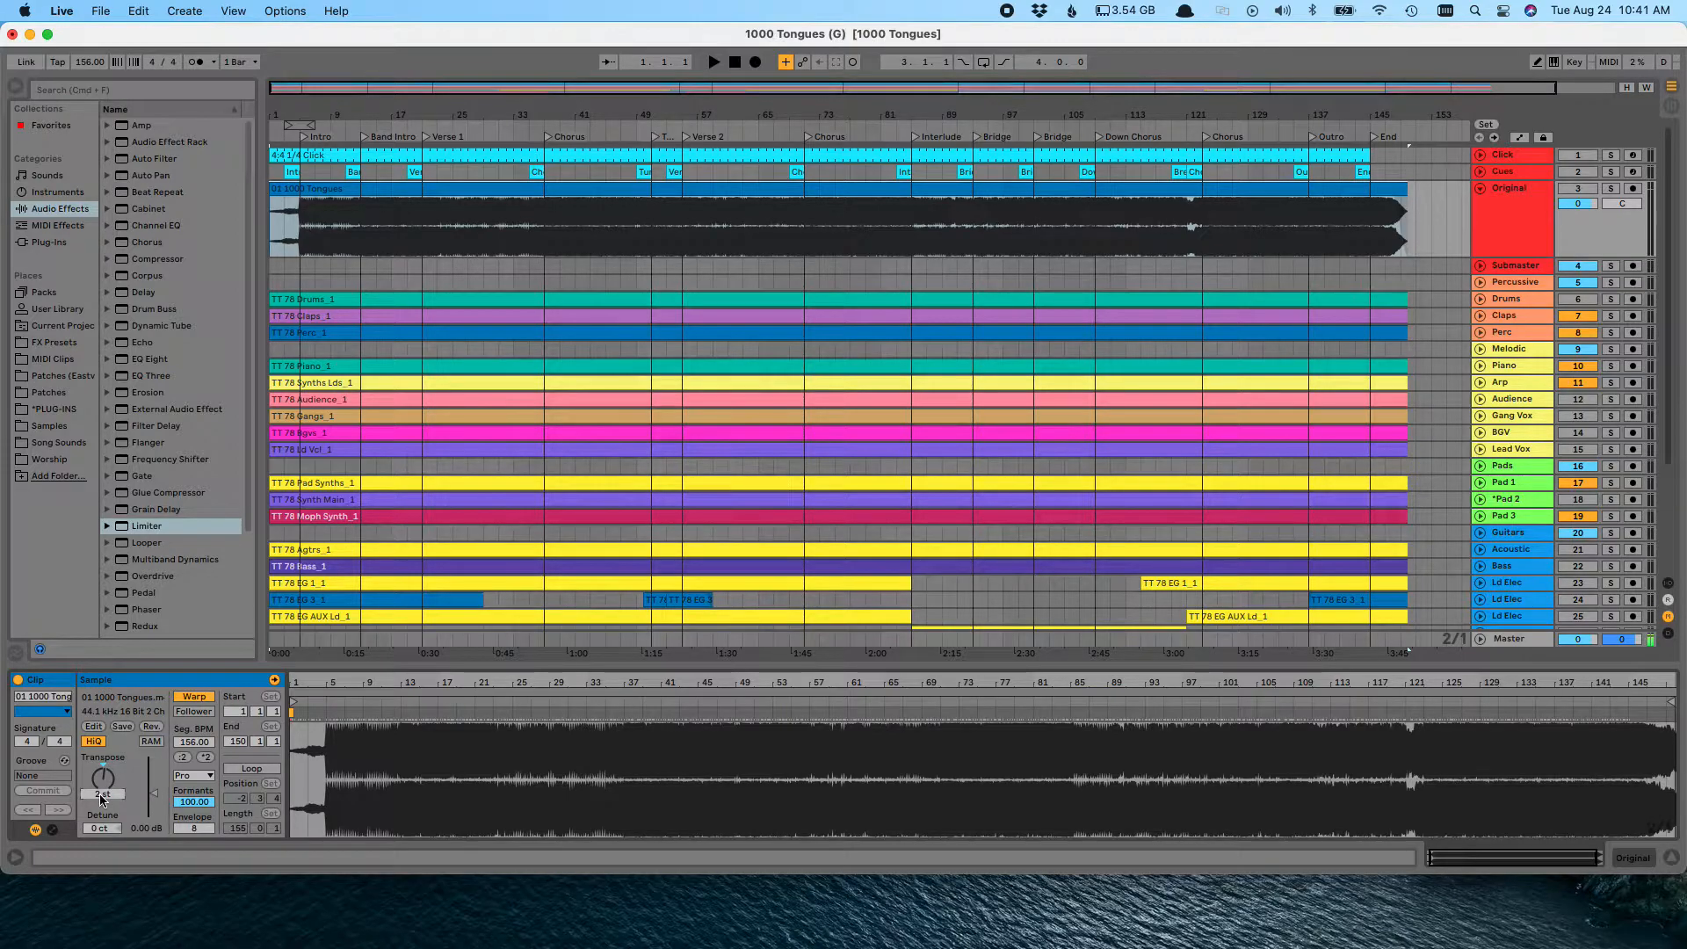
{"action": "type", "text": "4"}
{"action": "key", "text": "Return"}
Step: Transpose all clips from the Piano track down to 4 st, and check the Original clip's matching setting
{"action": "left_click", "coordinate": [318, 367]}
{"action": "scroll", "coordinate": [320, 366], "scroll_direction": "down", "scroll_amount": 3}
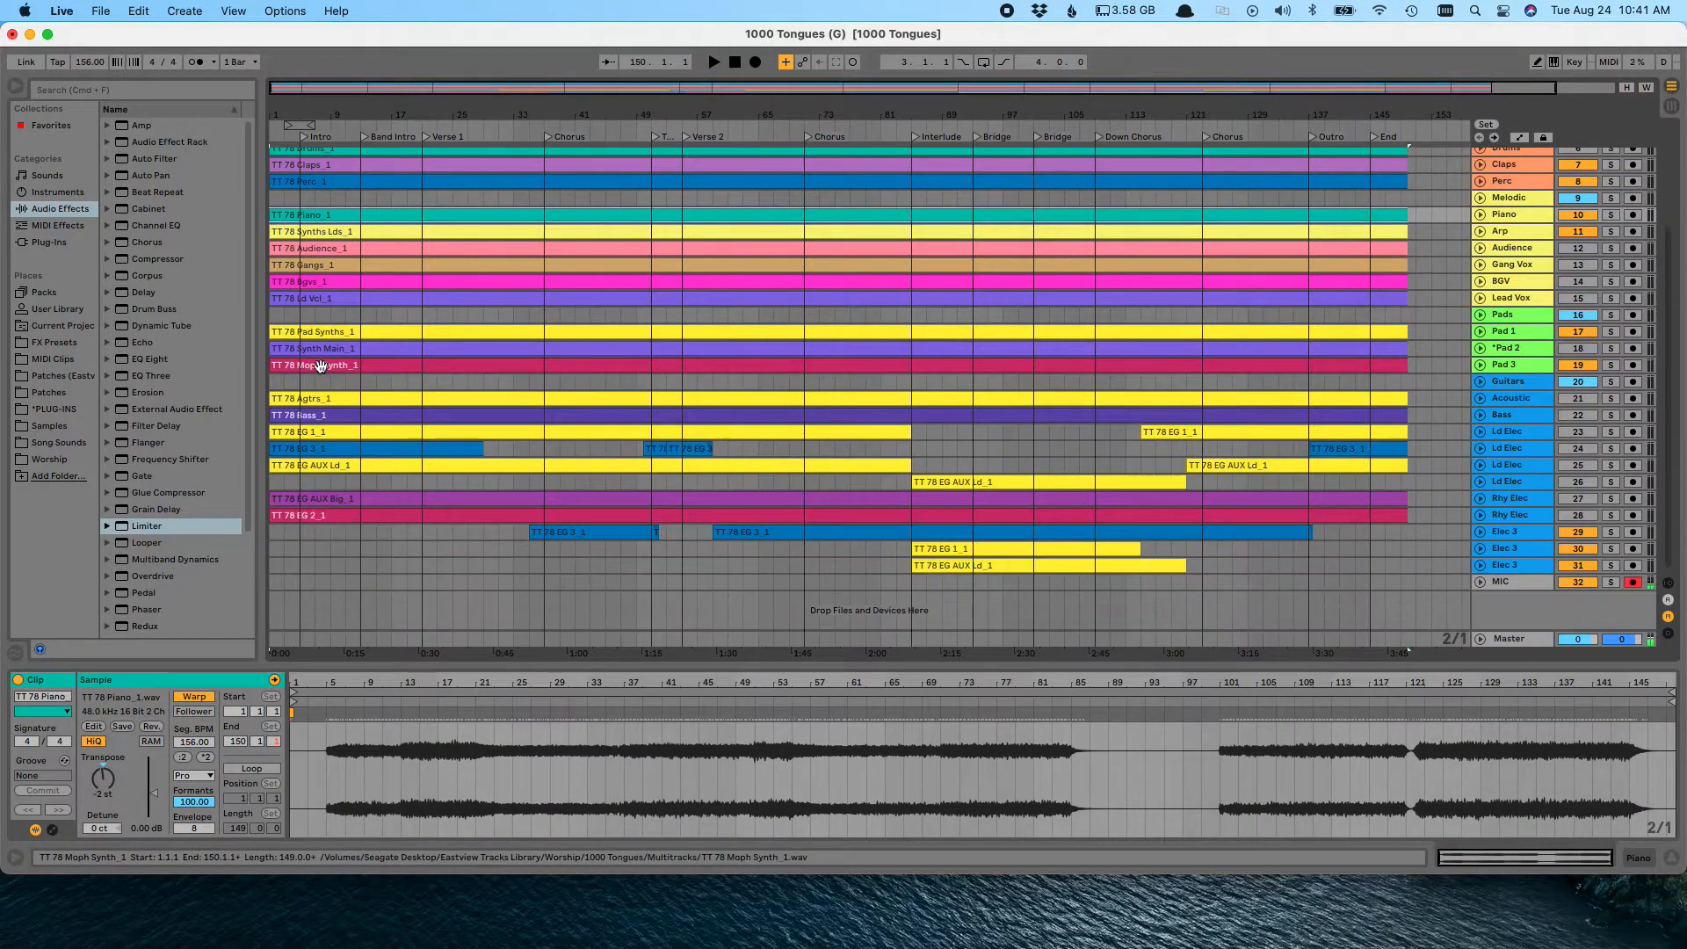
{"action": "key", "text": "super+a"}
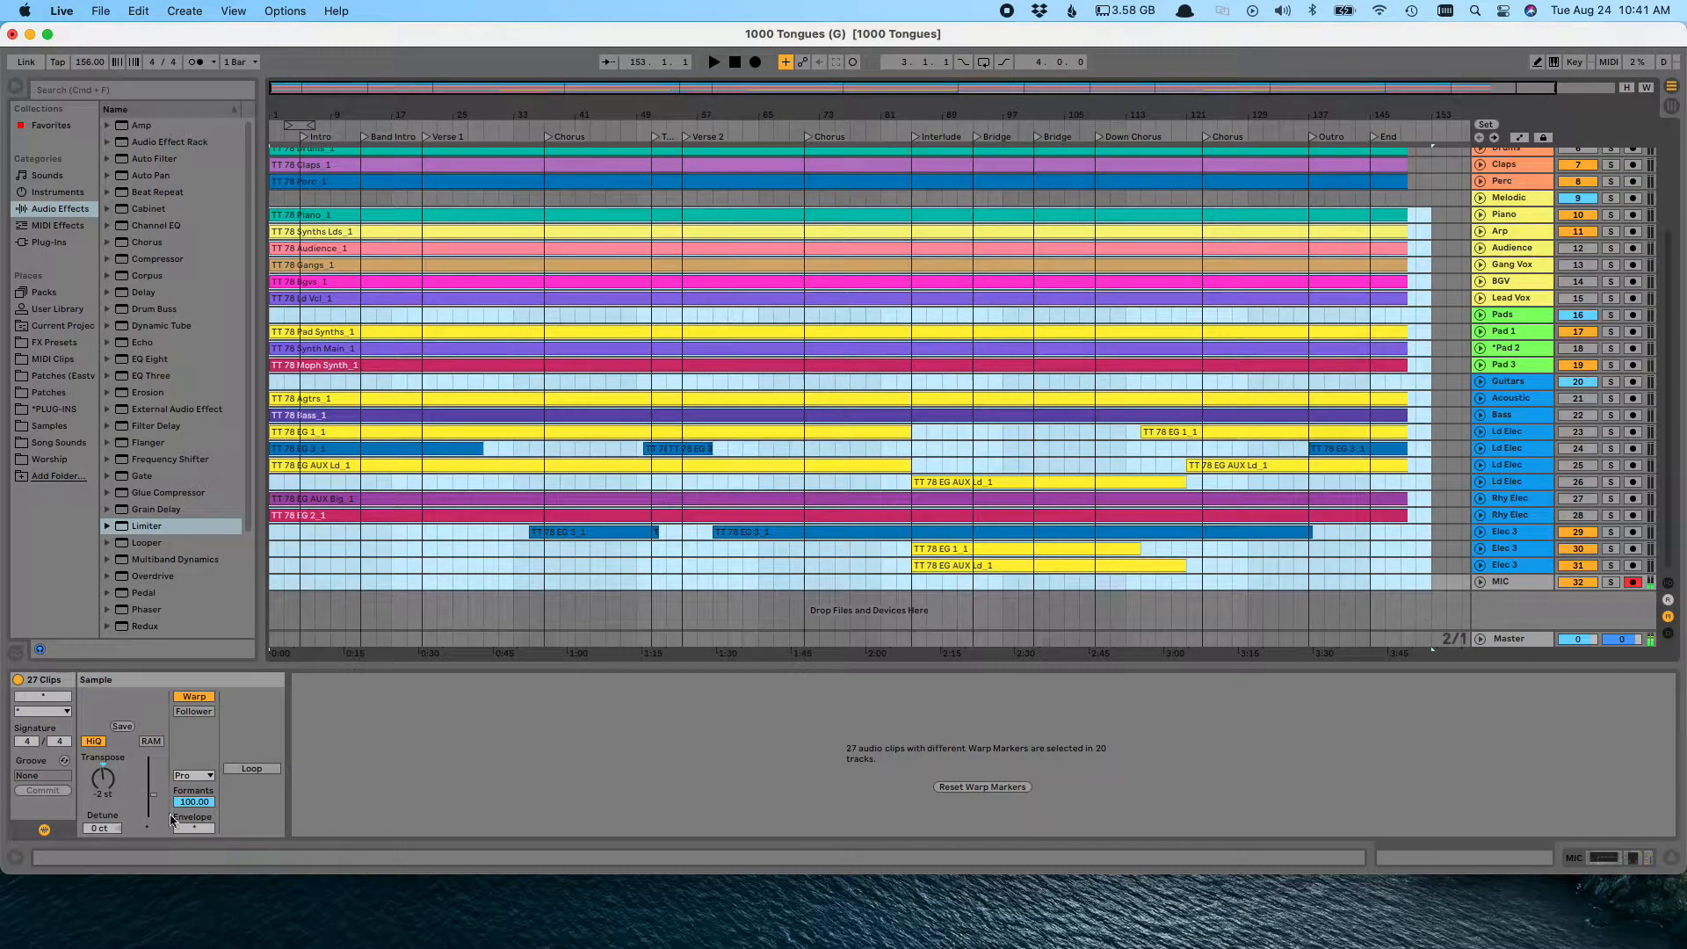
{"action": "left_click", "coordinate": [110, 796]}
{"action": "type", "text": "4"}
{"action": "key", "text": "Return"}
{"action": "scroll", "coordinate": [504, 448], "scroll_direction": "up", "scroll_amount": 3}
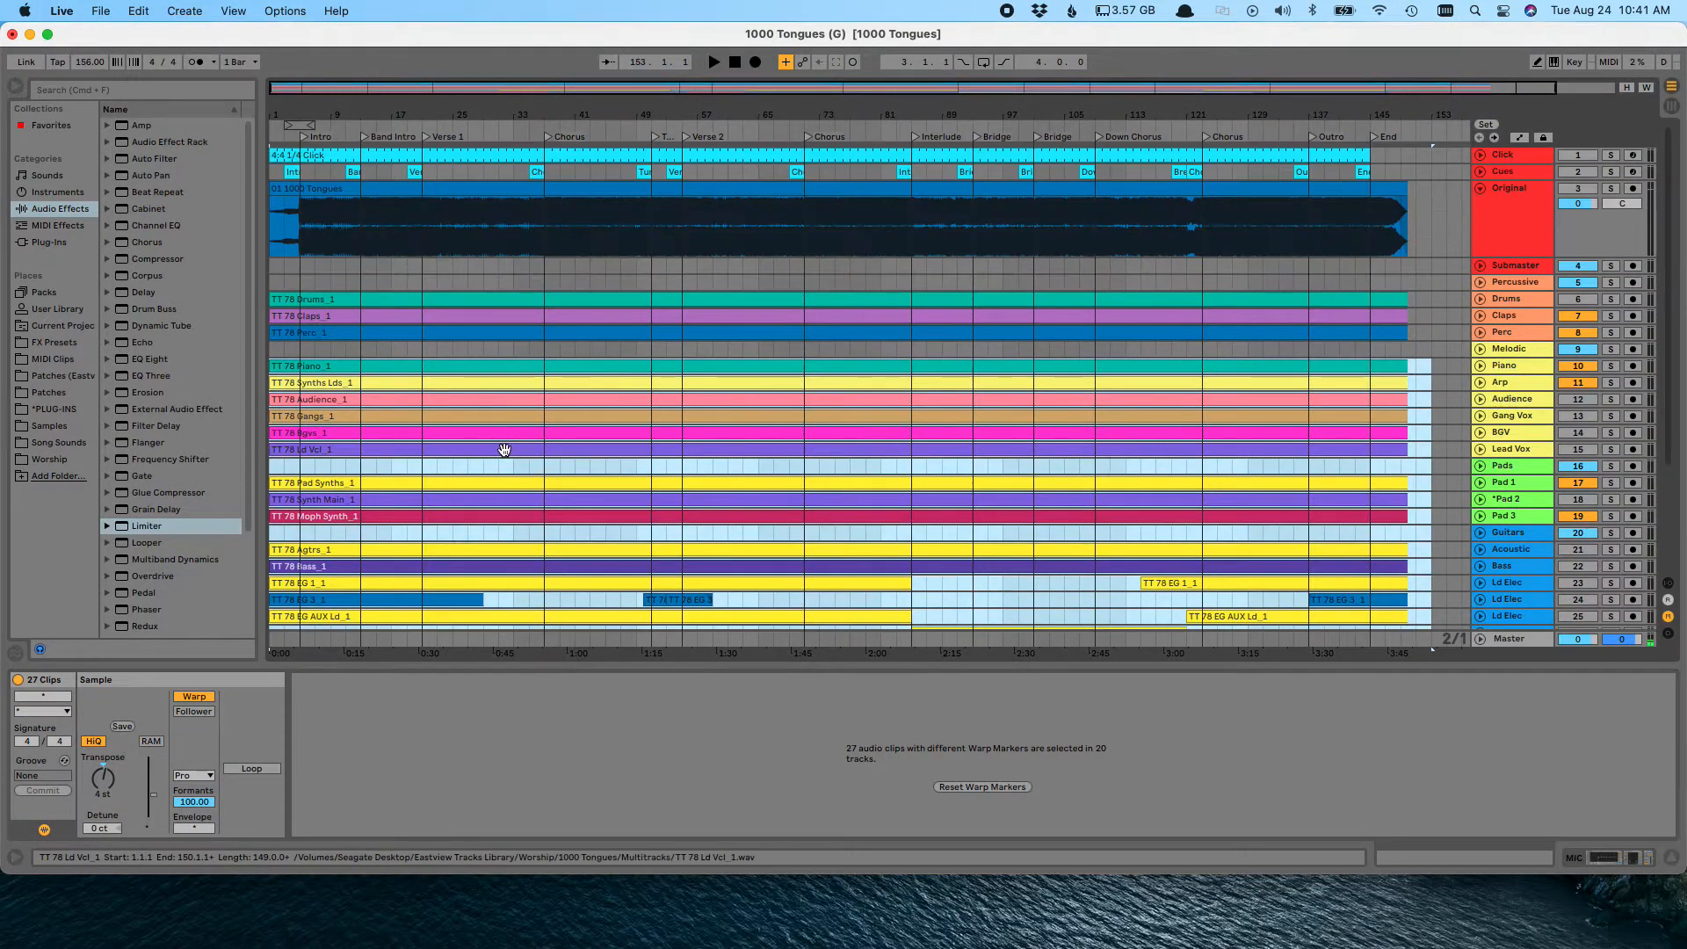
{"action": "left_click", "coordinate": [453, 206]}
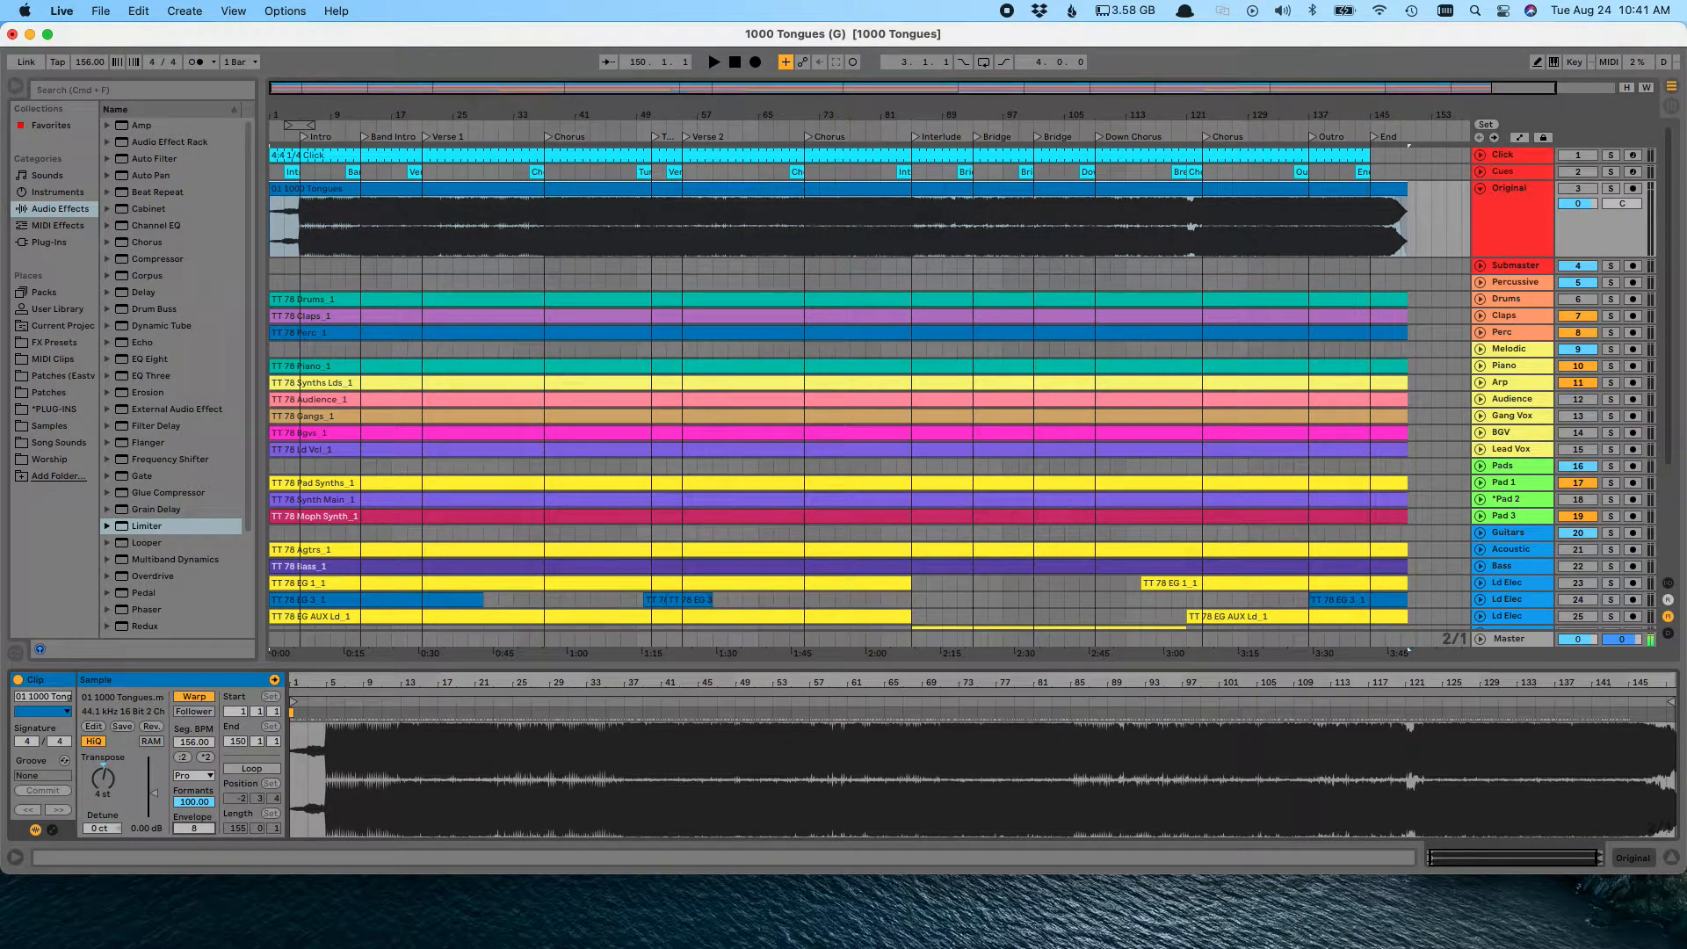
Step: Reselect all clips from the Piano track down and set their warp mode to Complex
{"action": "left_click", "coordinate": [348, 372]}
{"action": "scroll", "coordinate": [963, 565], "scroll_direction": "down", "scroll_amount": 3}
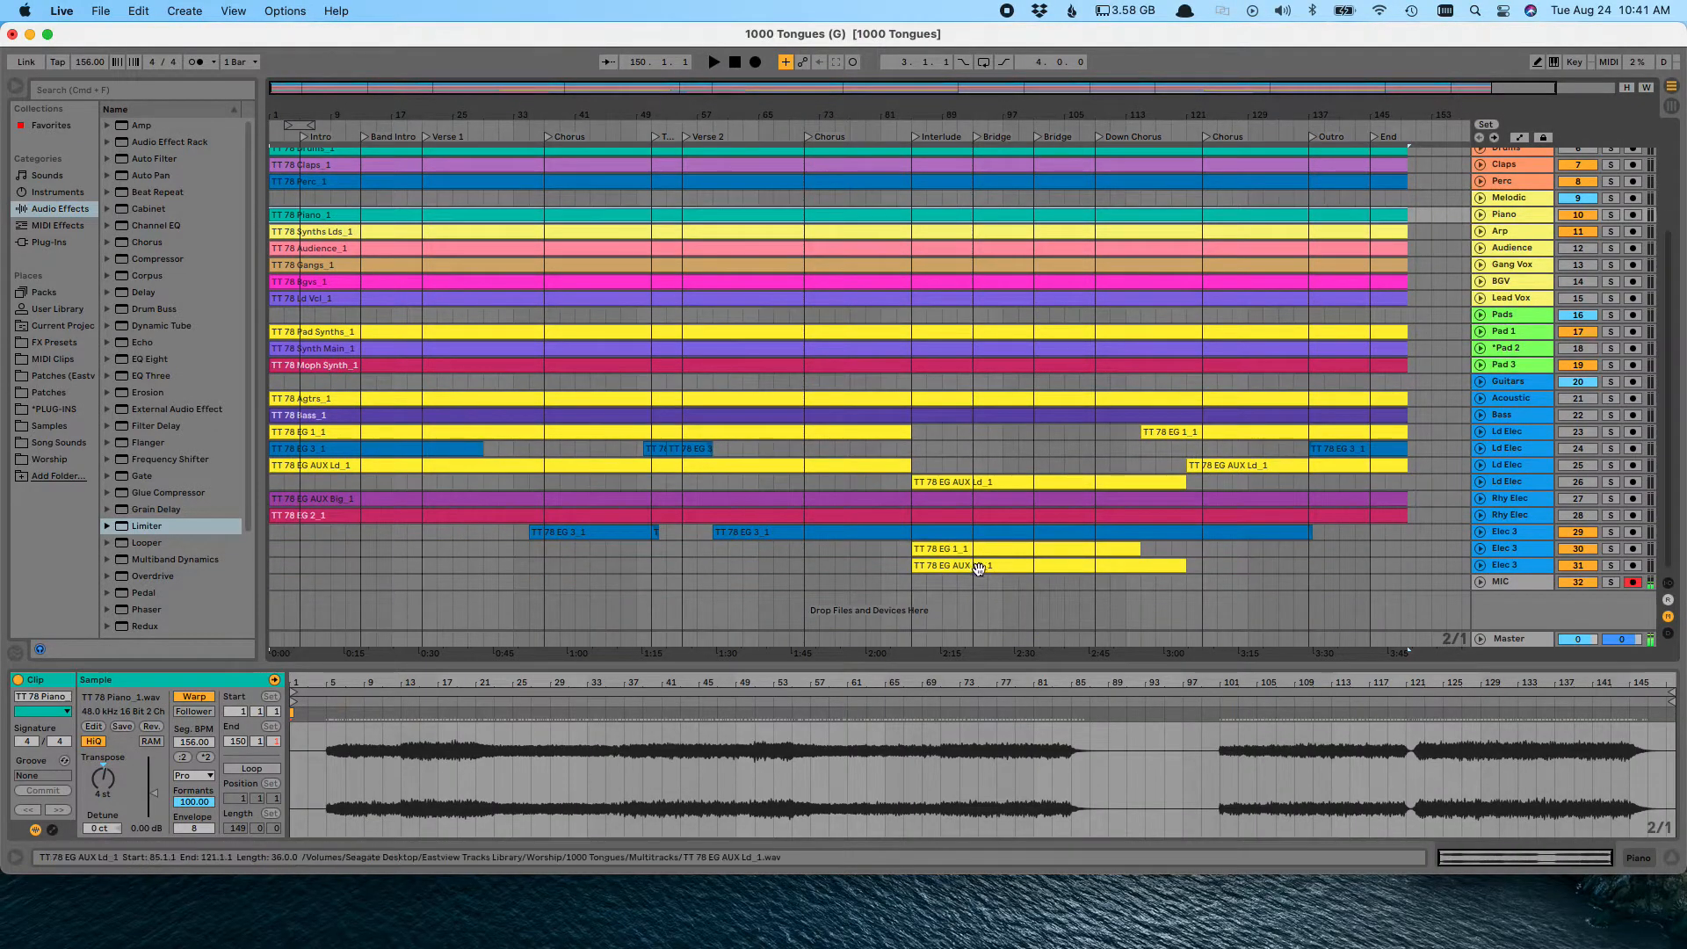
{"action": "left_click", "coordinate": [1432, 608], "text": "shift"}
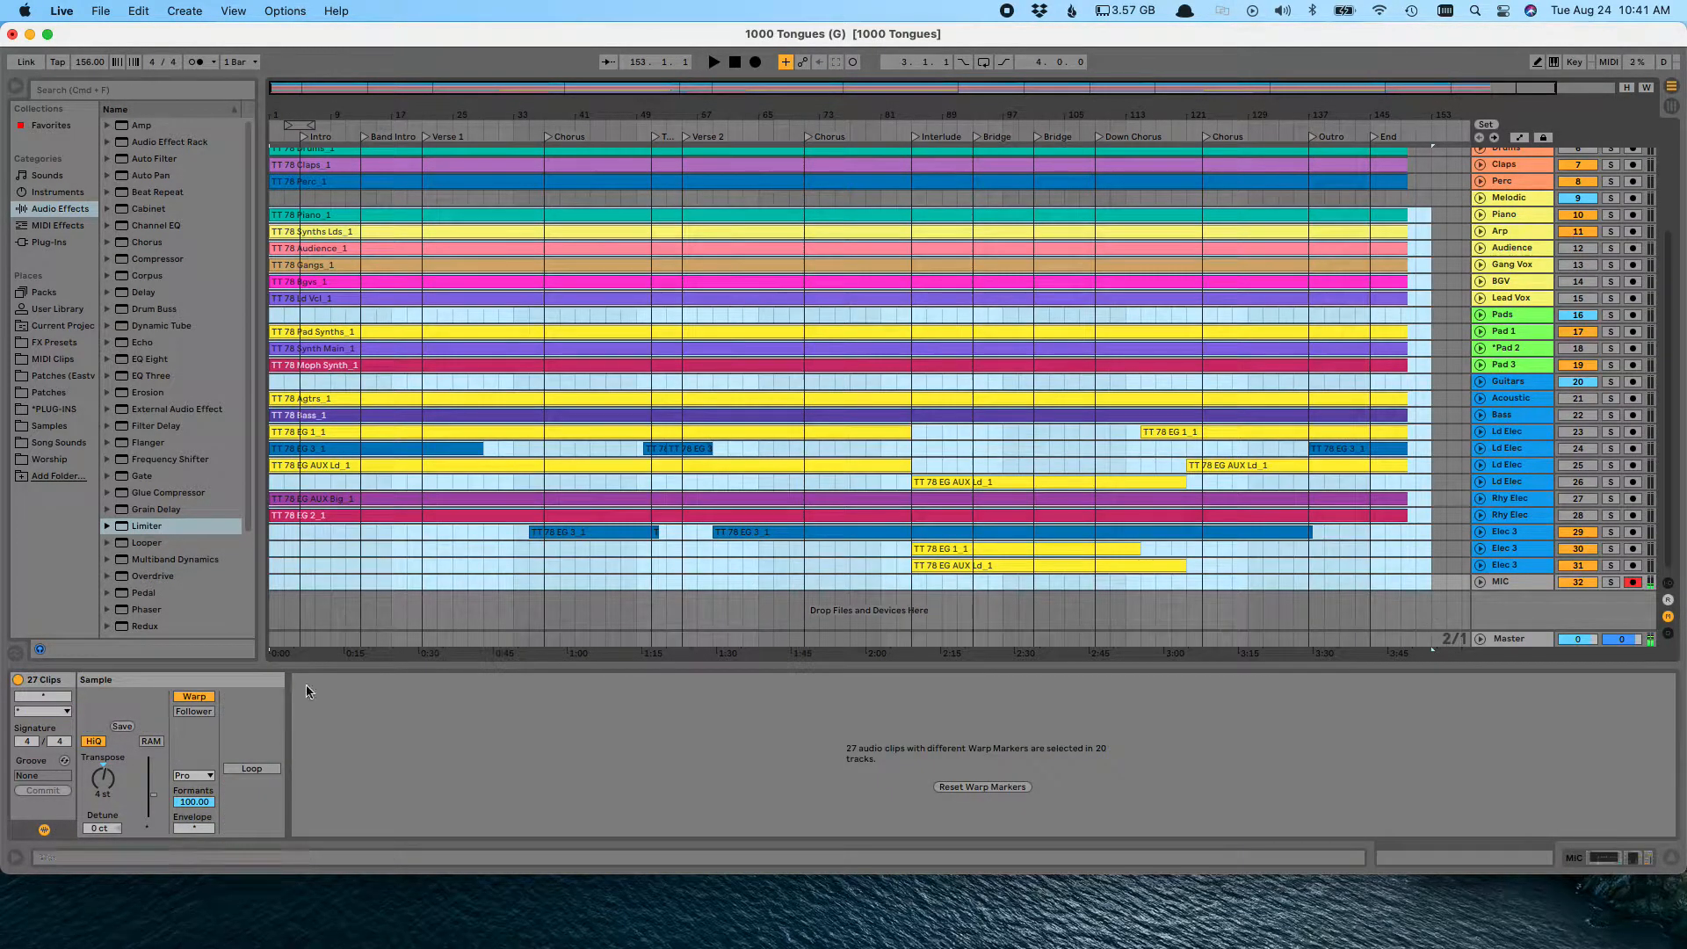
{"action": "left_click", "coordinate": [183, 776]}
{"action": "left_click", "coordinate": [185, 854]}
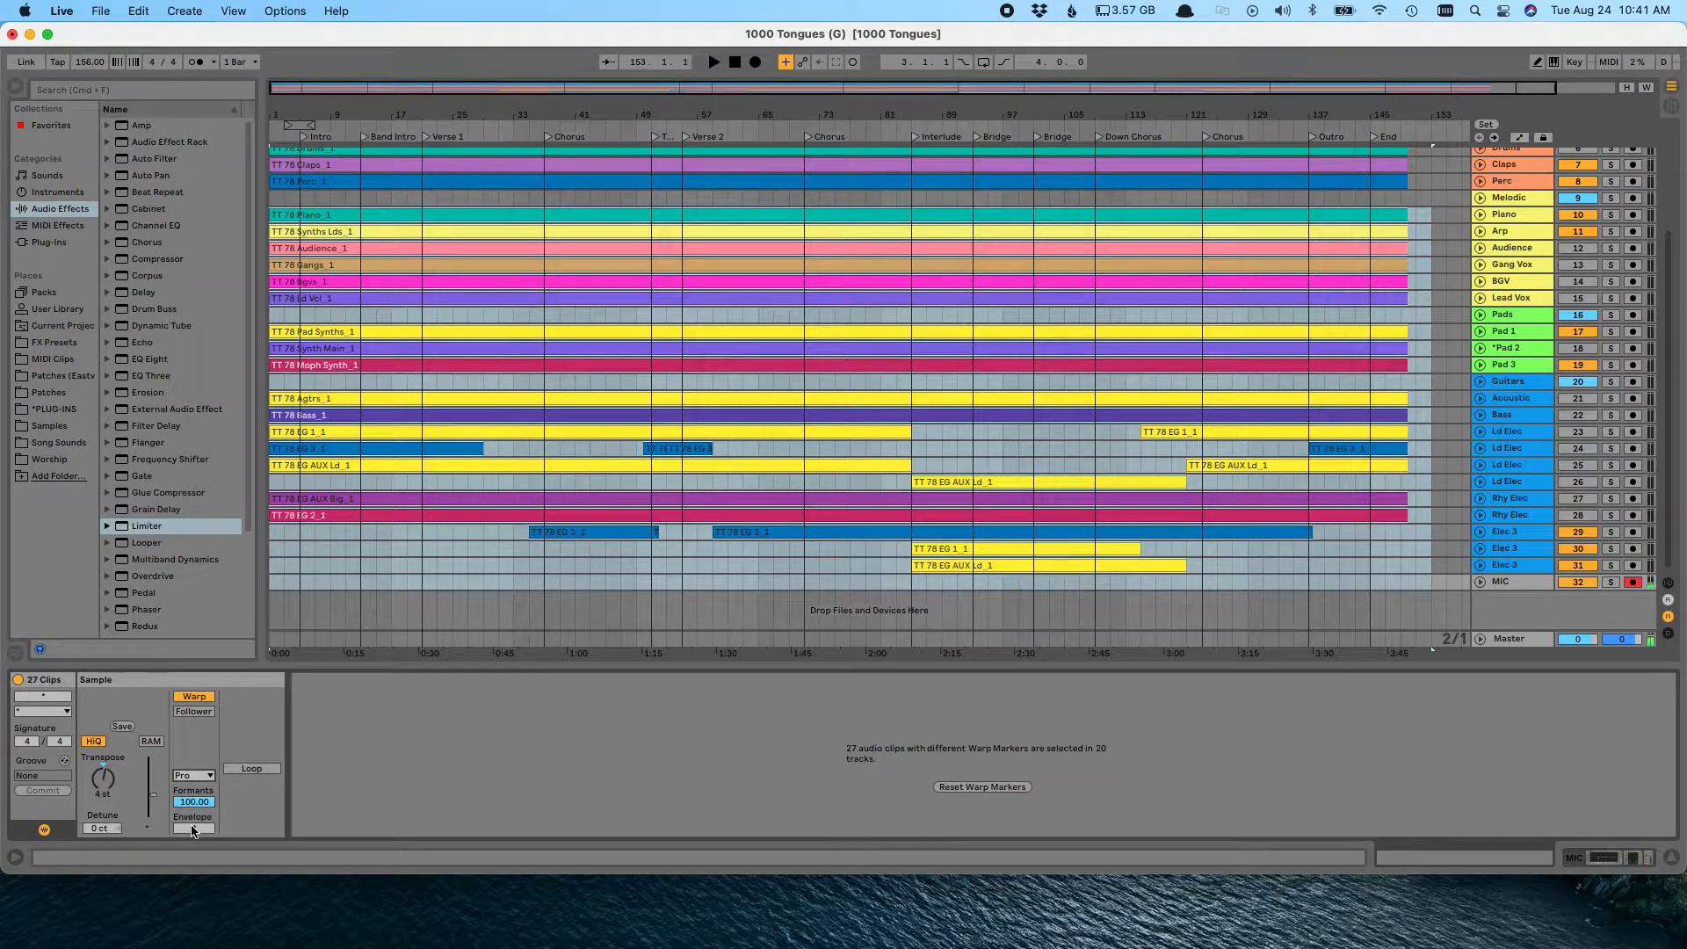
{"action": "left_click", "coordinate": [191, 829]}
{"action": "left_click", "coordinate": [193, 775]}
{"action": "left_click", "coordinate": [192, 847]}
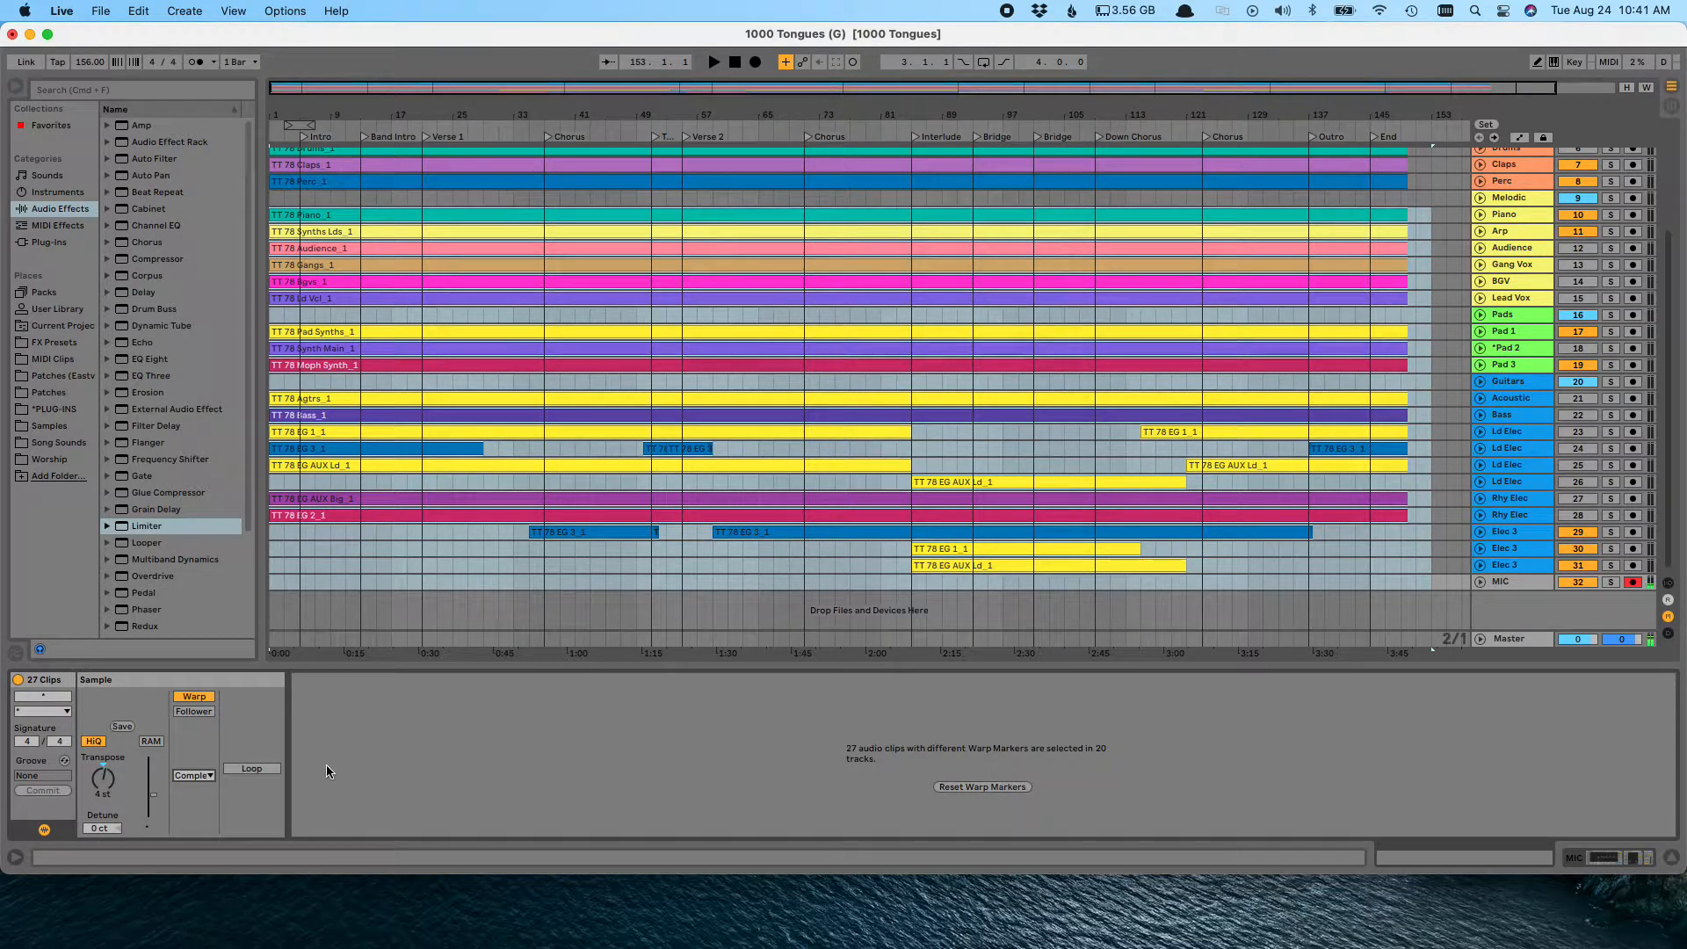
Step: Set the warp mode of the selected clips from the Piano track down to Complex Pro
{"action": "left_click", "coordinate": [197, 777]}
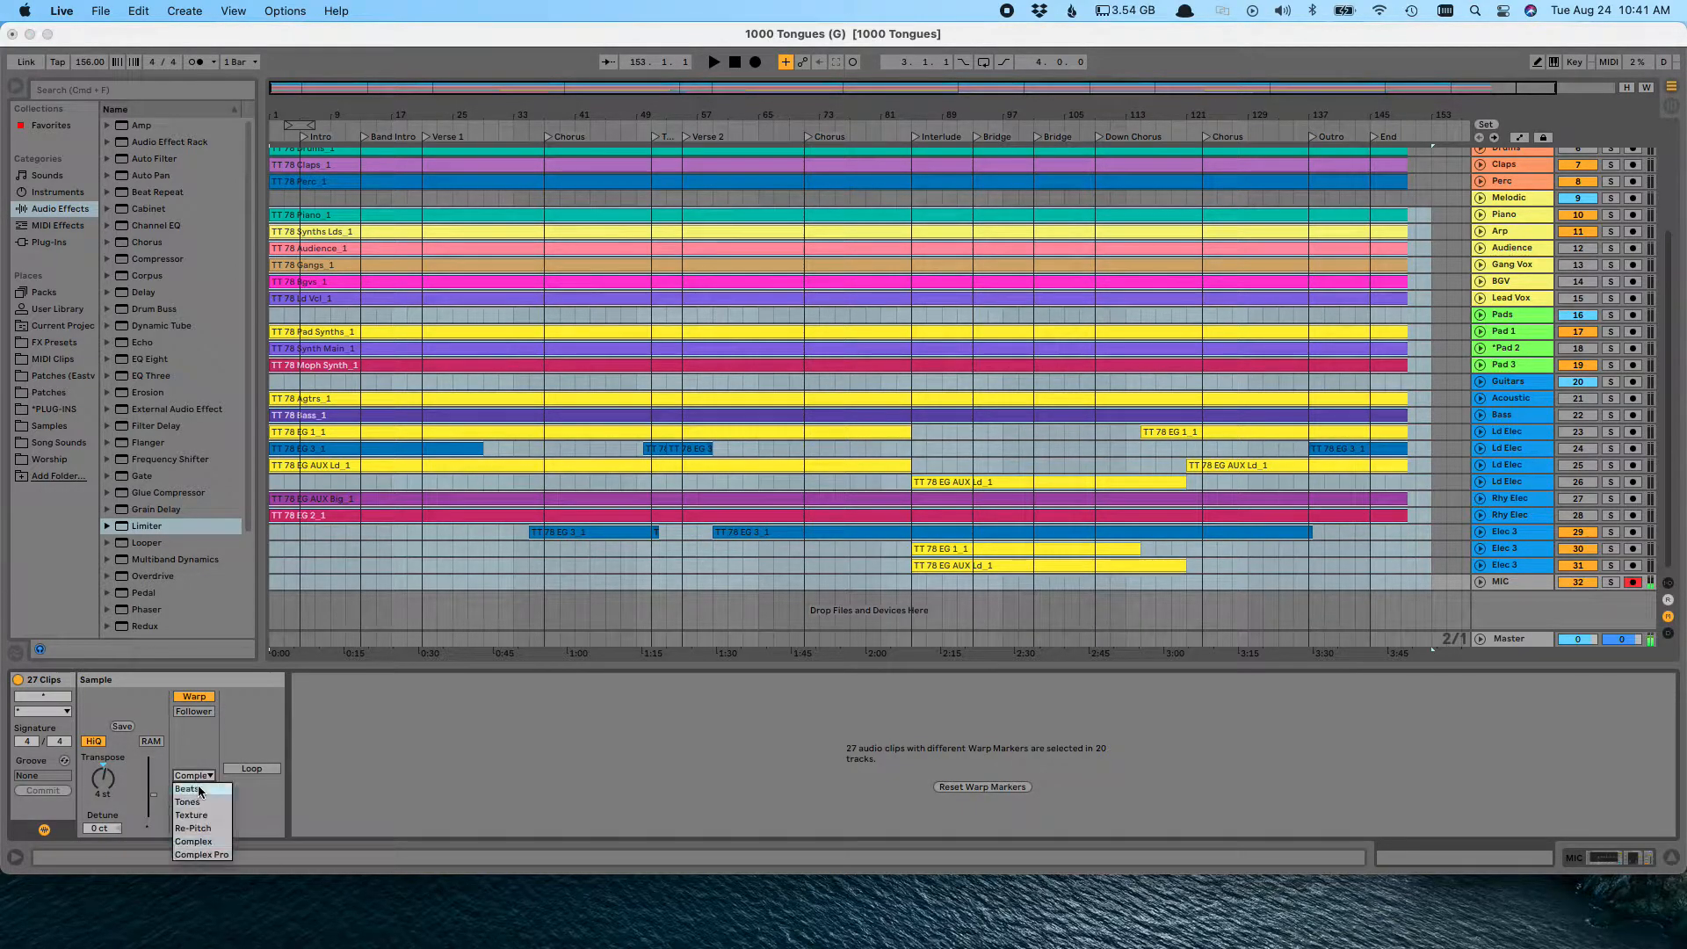
{"action": "left_click", "coordinate": [212, 855]}
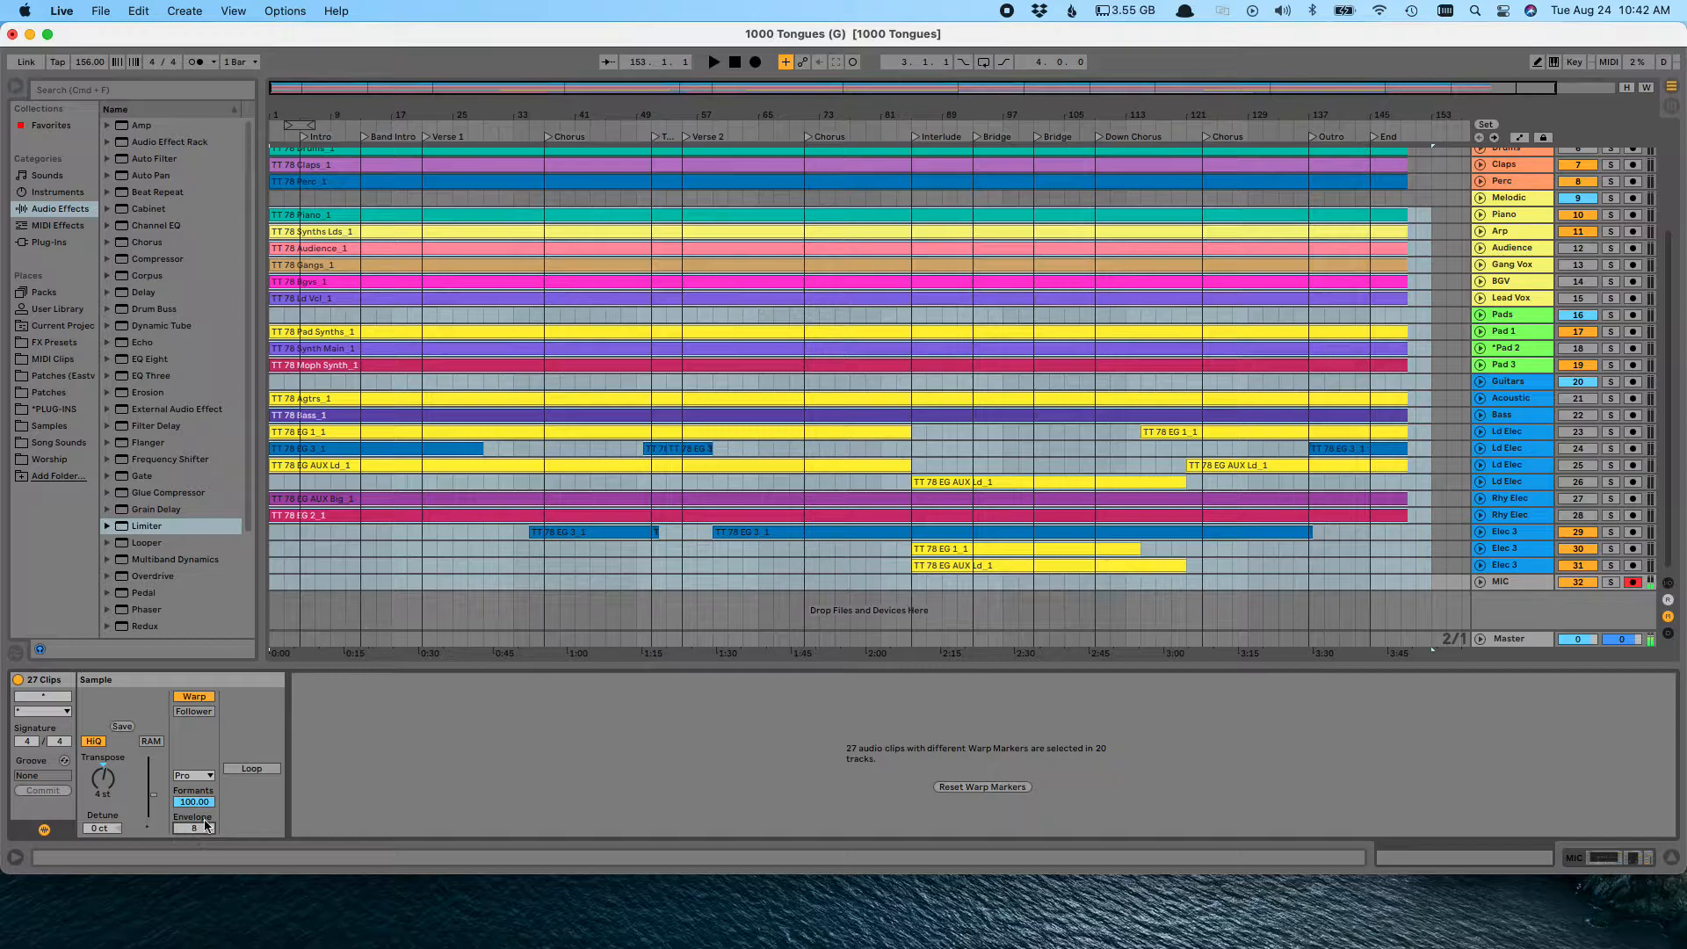
{"action": "left_click", "coordinate": [193, 774]}
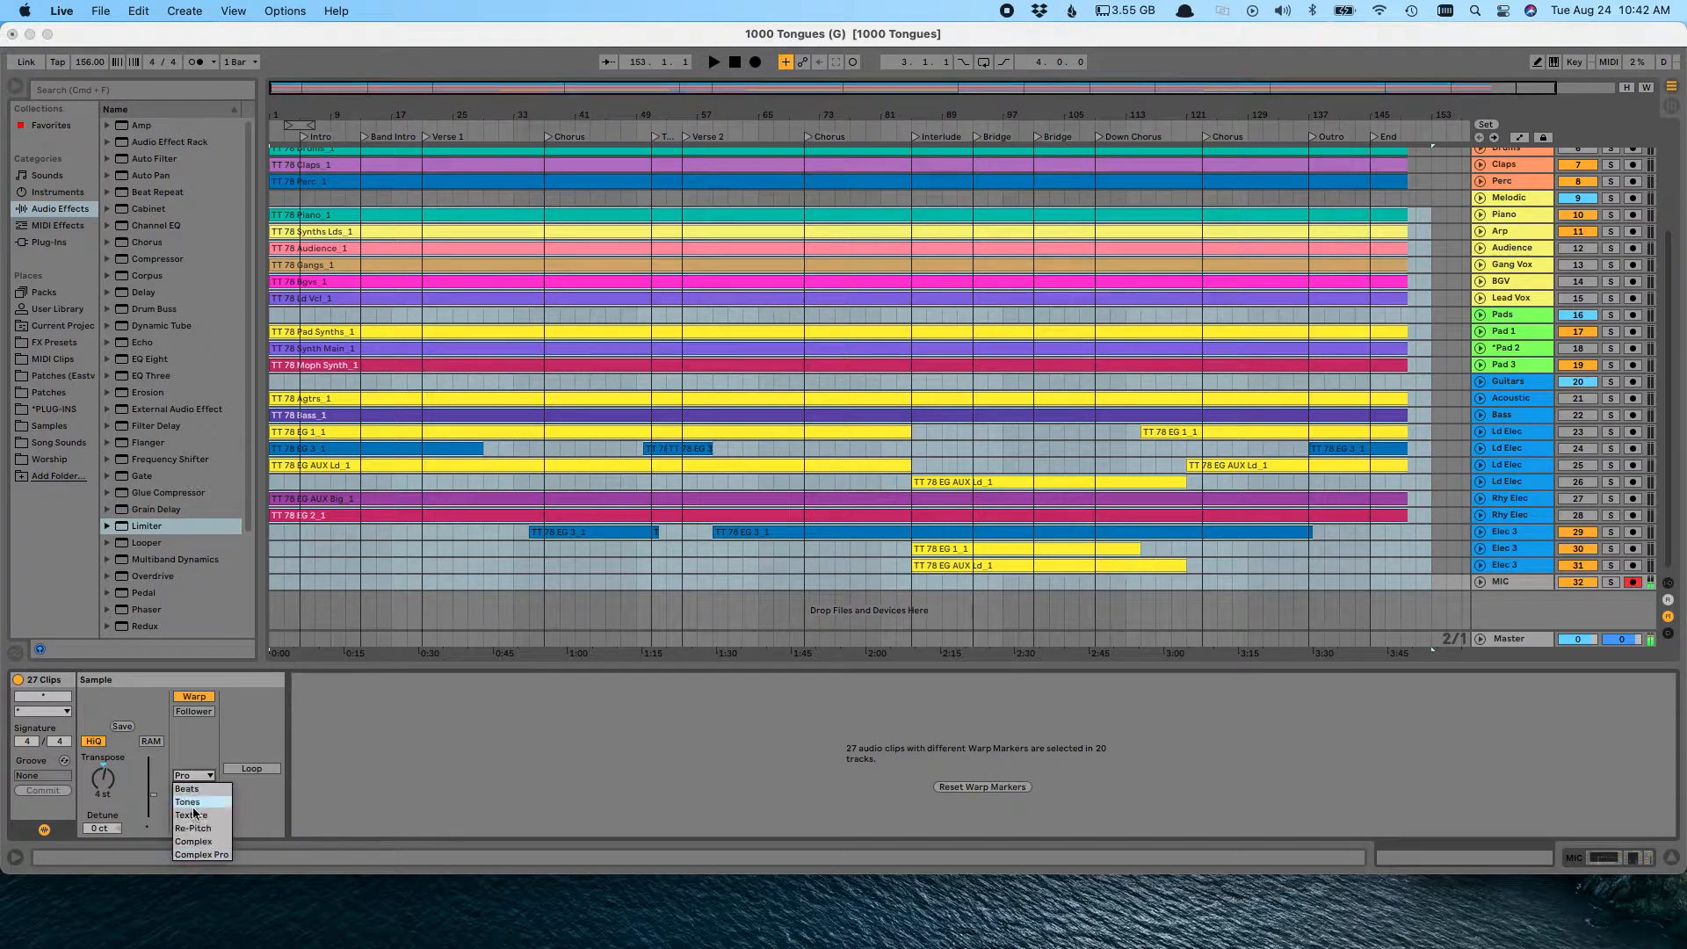
{"action": "left_click", "coordinate": [201, 854]}
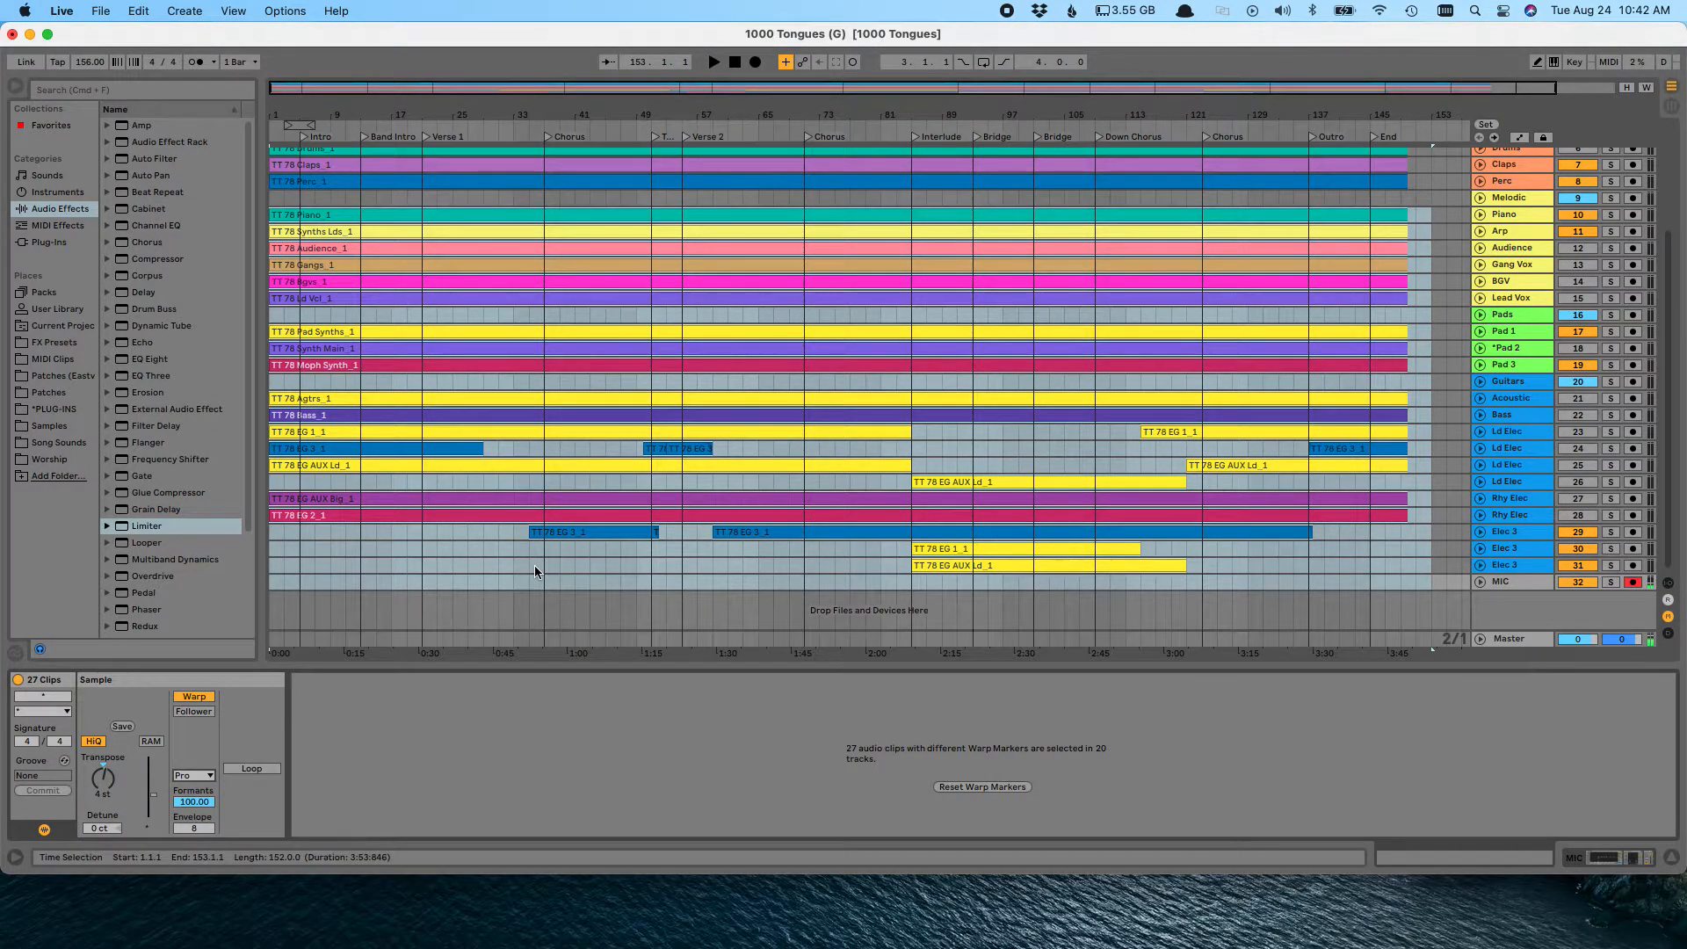
Step: Select the four clips from the Audience track to the Lead Vox track and set their Complex Pro envelope to 128
{"action": "scroll", "coordinate": [536, 566], "scroll_direction": "up", "scroll_amount": 5}
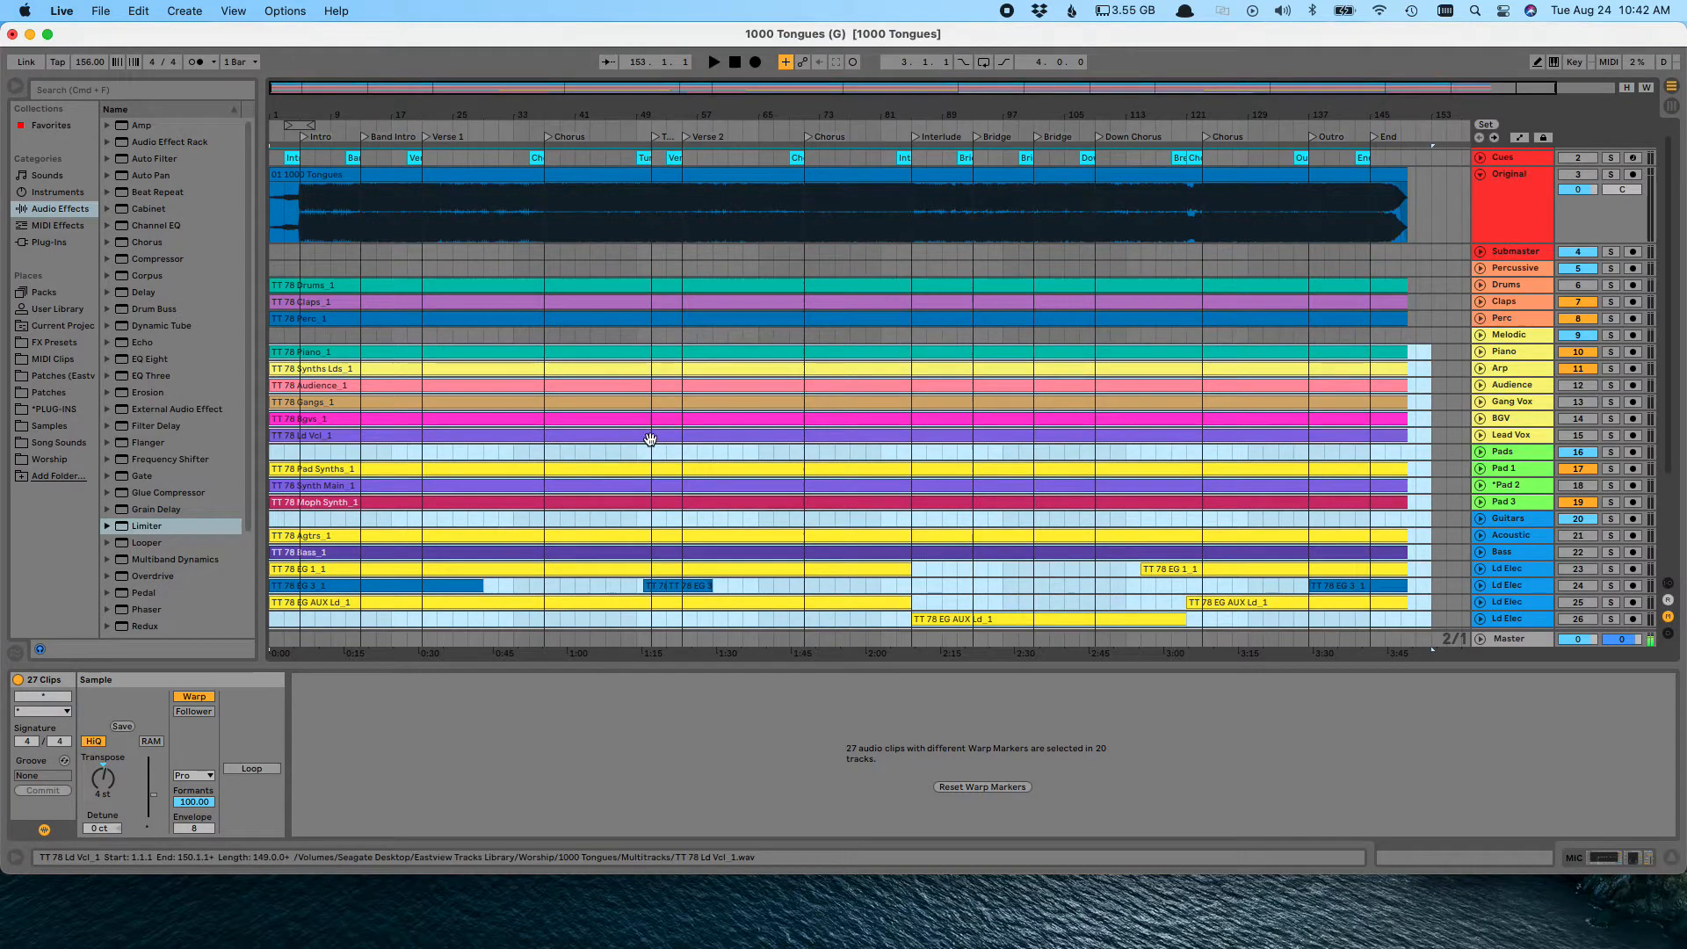
{"action": "left_click", "coordinate": [650, 435]}
{"action": "left_click", "coordinate": [621, 384]}
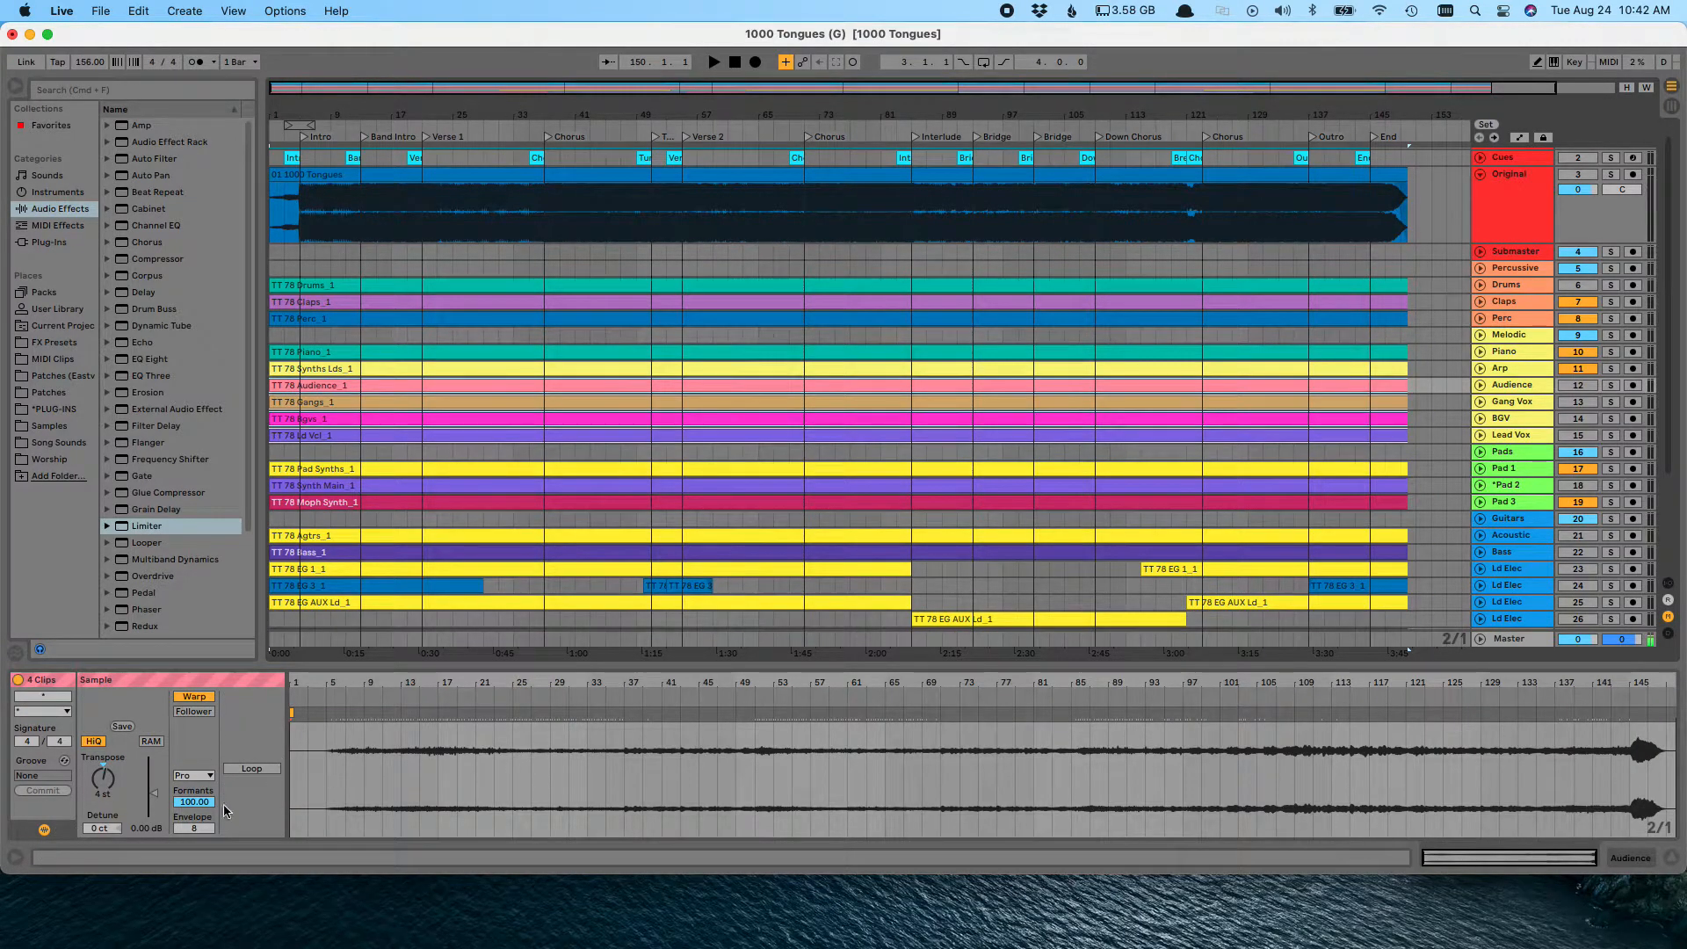
{"action": "scroll", "coordinate": [193, 833], "scroll_direction": "up", "scroll_amount": 4}
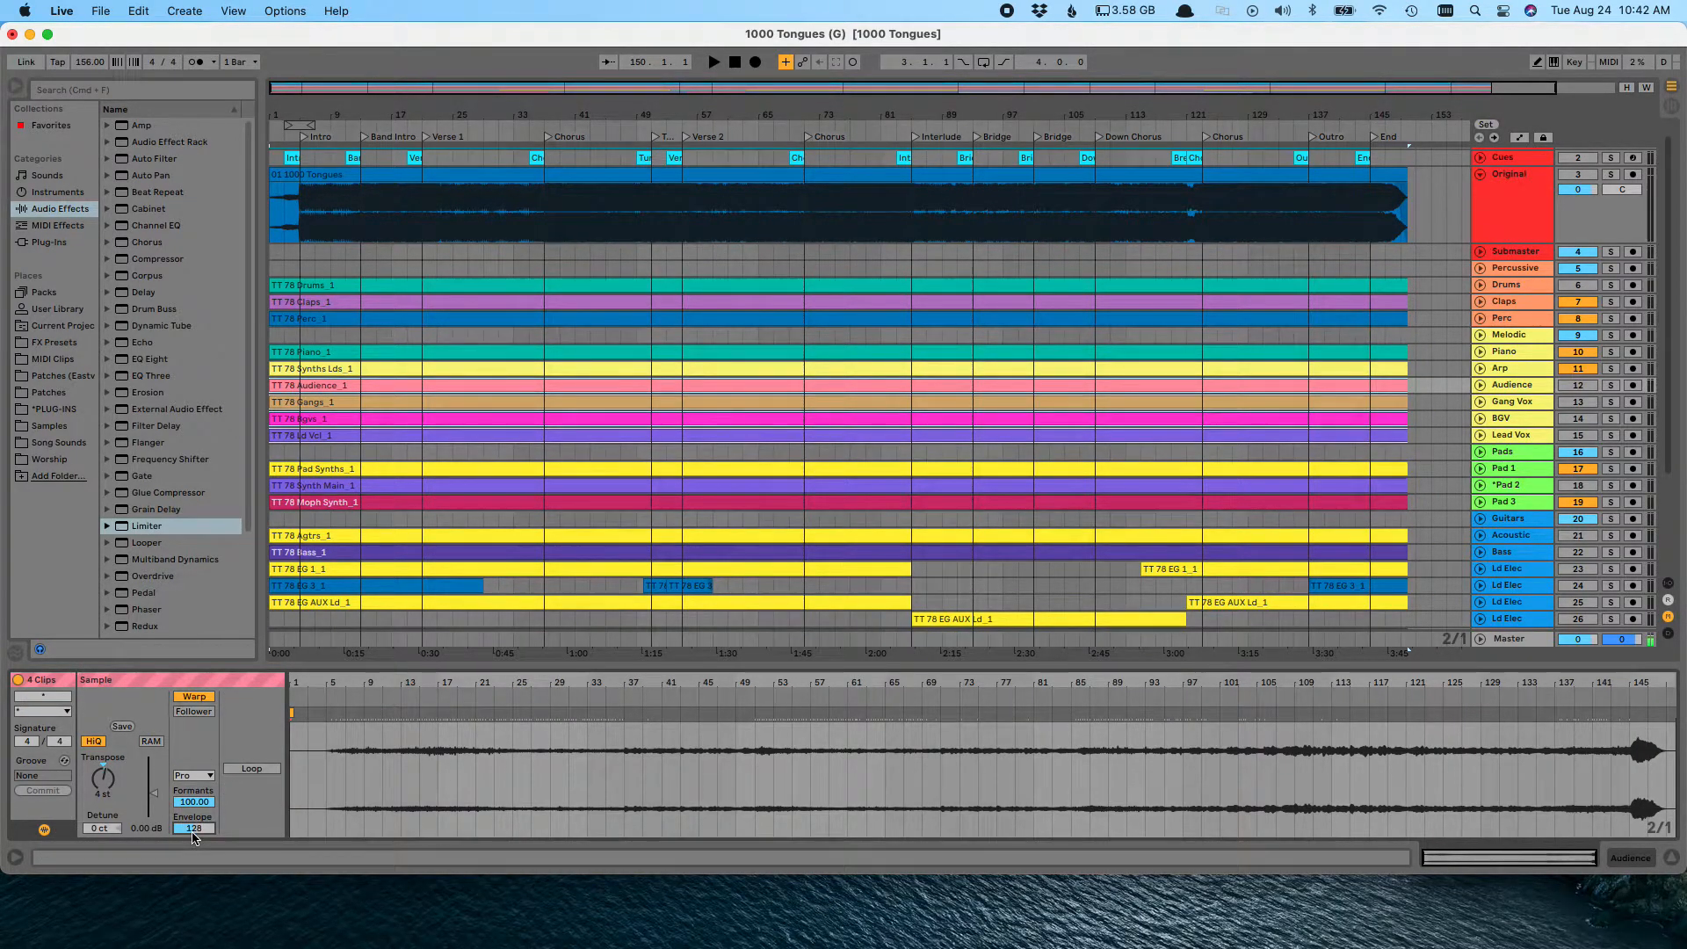
Step: Clear the clip selection and unfold the Master track with its Song Tempo automation lane displayed
{"action": "scroll", "coordinate": [557, 396], "scroll_direction": "down", "scroll_amount": 5}
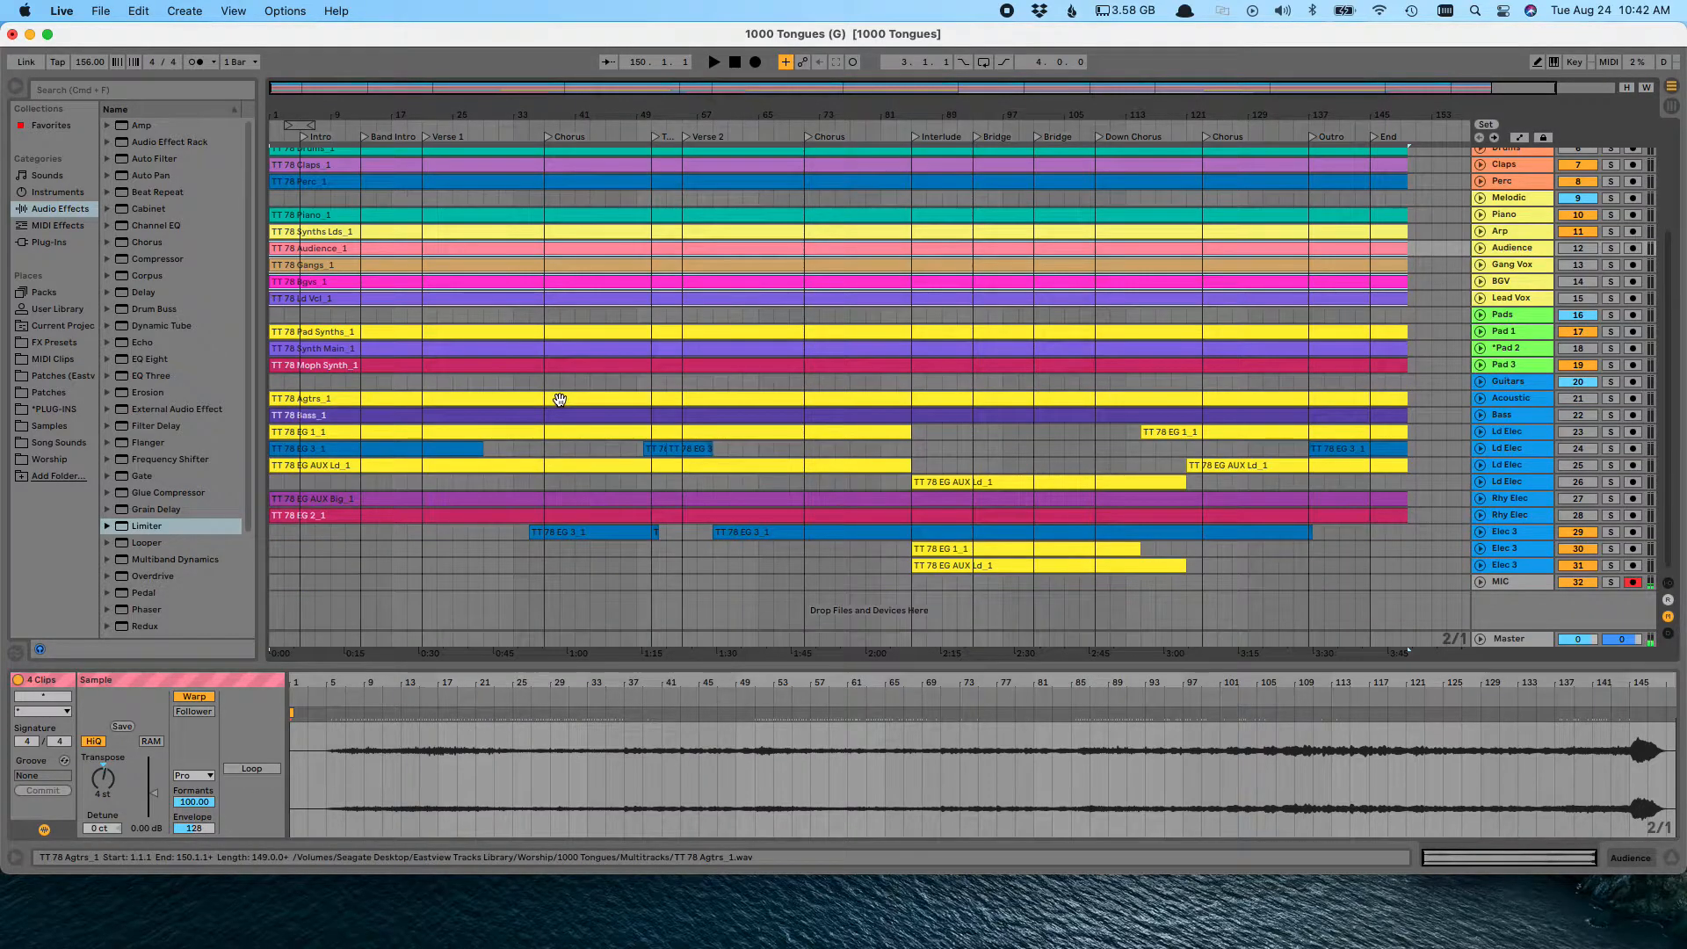
{"action": "scroll", "coordinate": [559, 400], "scroll_direction": "up", "scroll_amount": 8}
{"action": "left_click", "coordinate": [272, 266]}
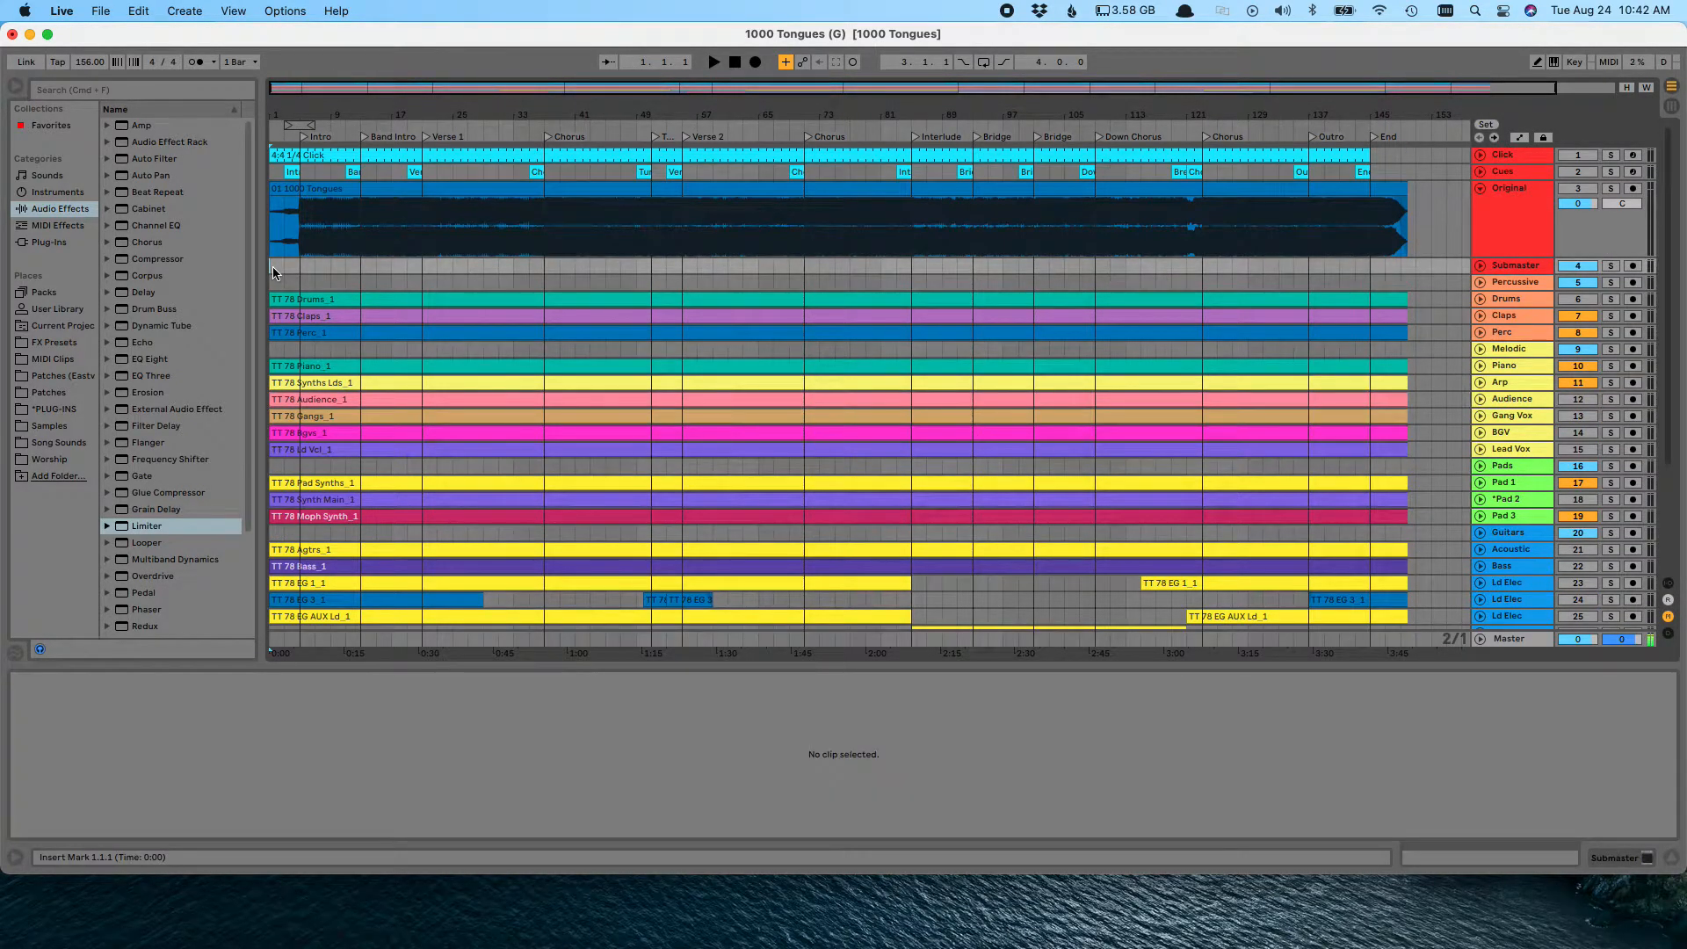
{"action": "scroll", "coordinate": [1262, 396], "scroll_direction": "down", "scroll_amount": 5}
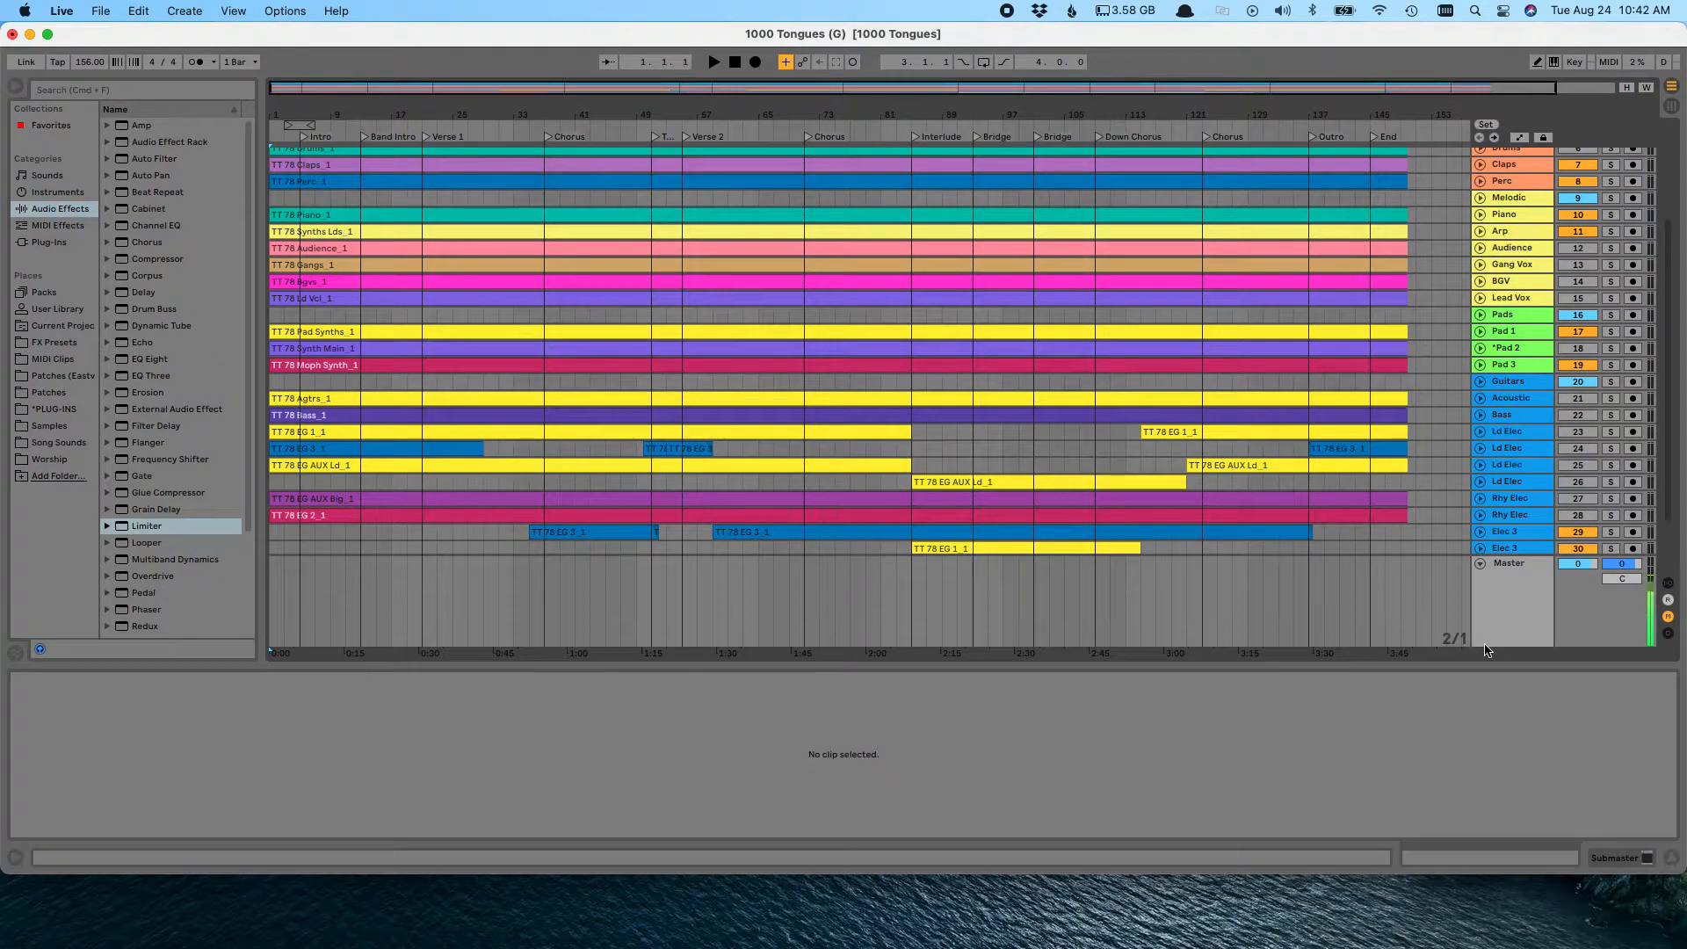
{"action": "left_click", "coordinate": [1479, 639]}
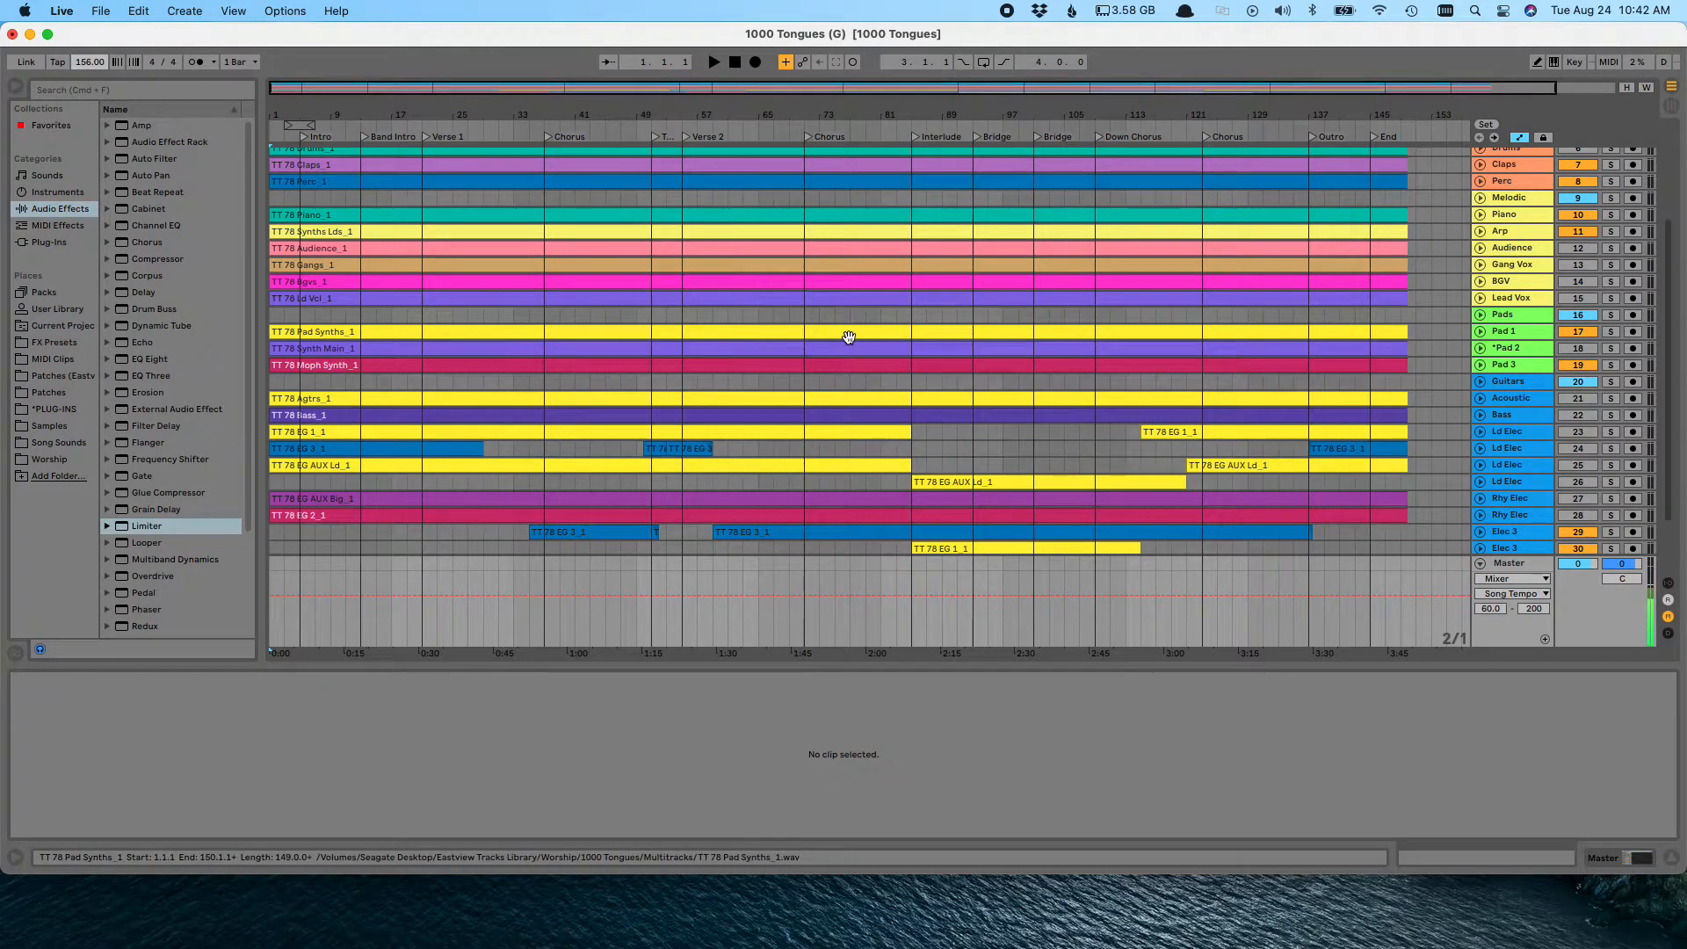
{"action": "scroll", "coordinate": [1115, 433], "scroll_direction": "up", "scroll_amount": 5}
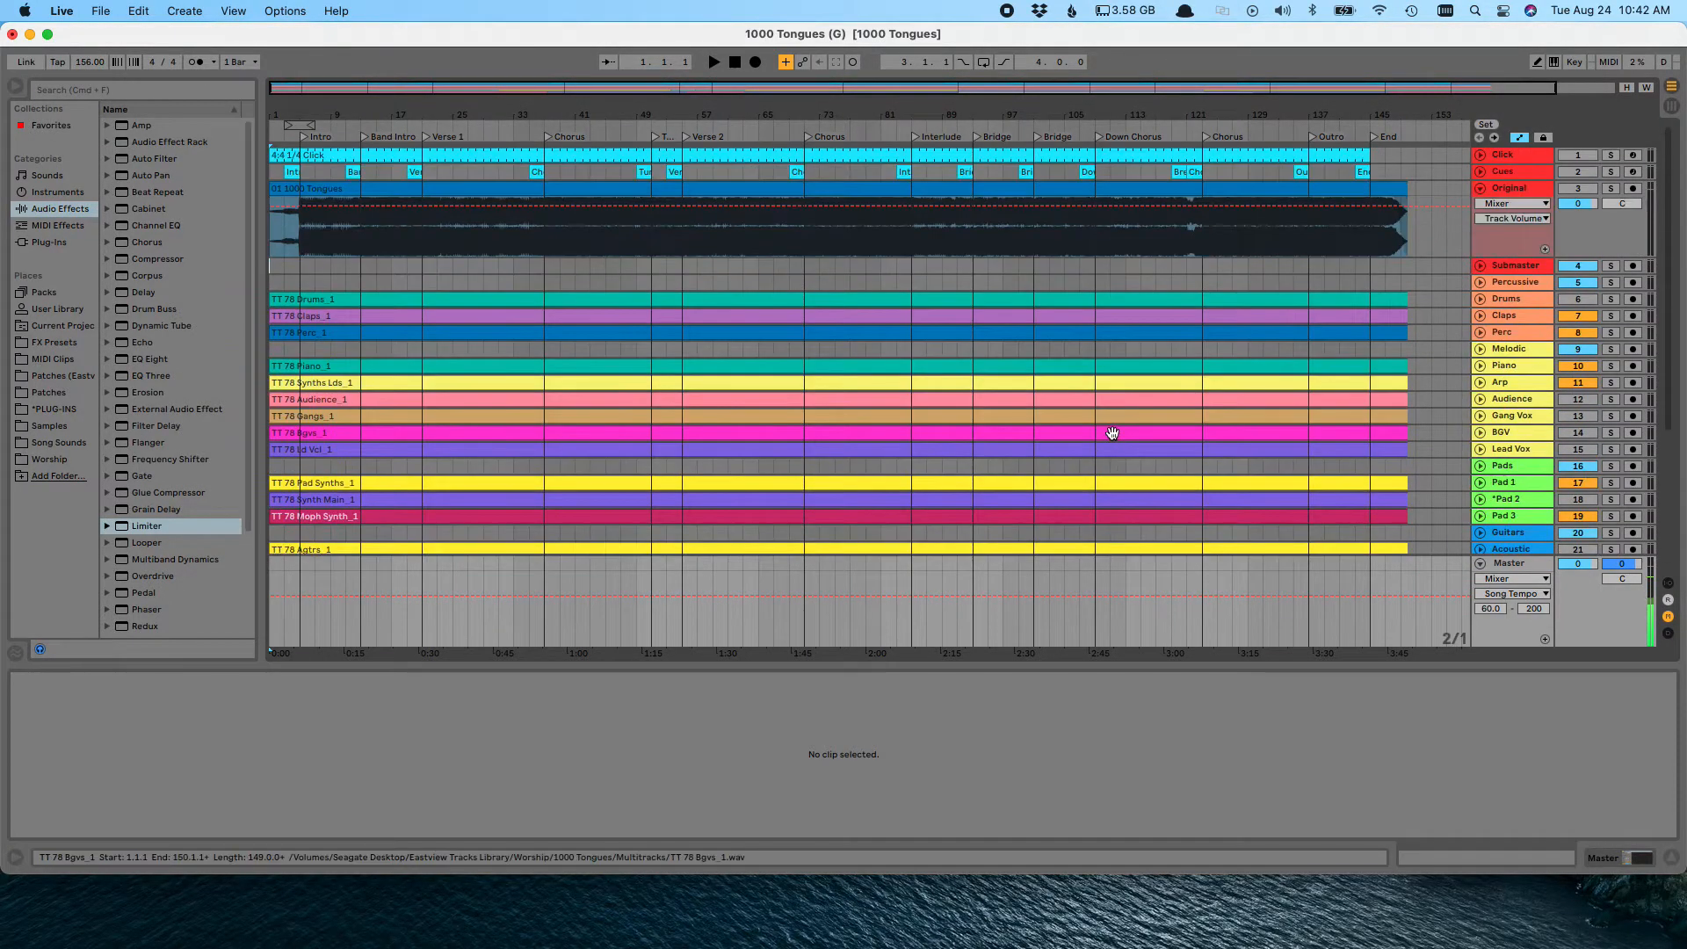
{"action": "scroll", "coordinate": [1126, 433], "scroll_direction": "down", "scroll_amount": 5}
Step: Try a song tempo of 160 BPM, and set the final tempo to 151 BPM
{"action": "left_click", "coordinate": [1313, 422]}
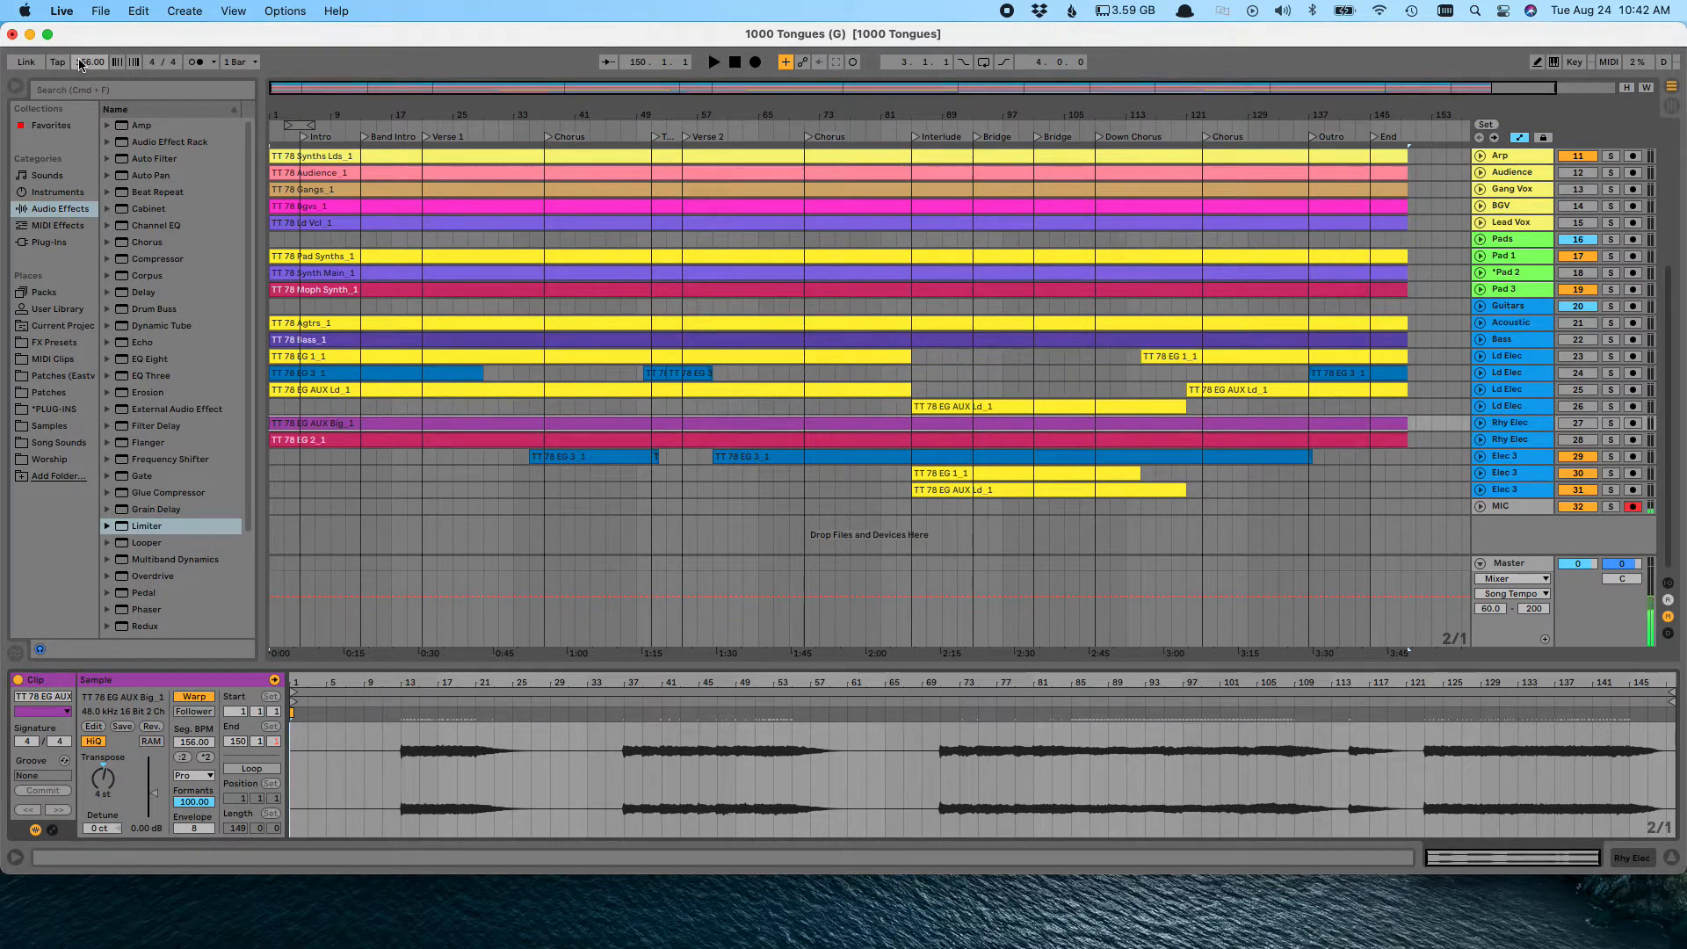
{"action": "left_click", "coordinate": [1525, 563]}
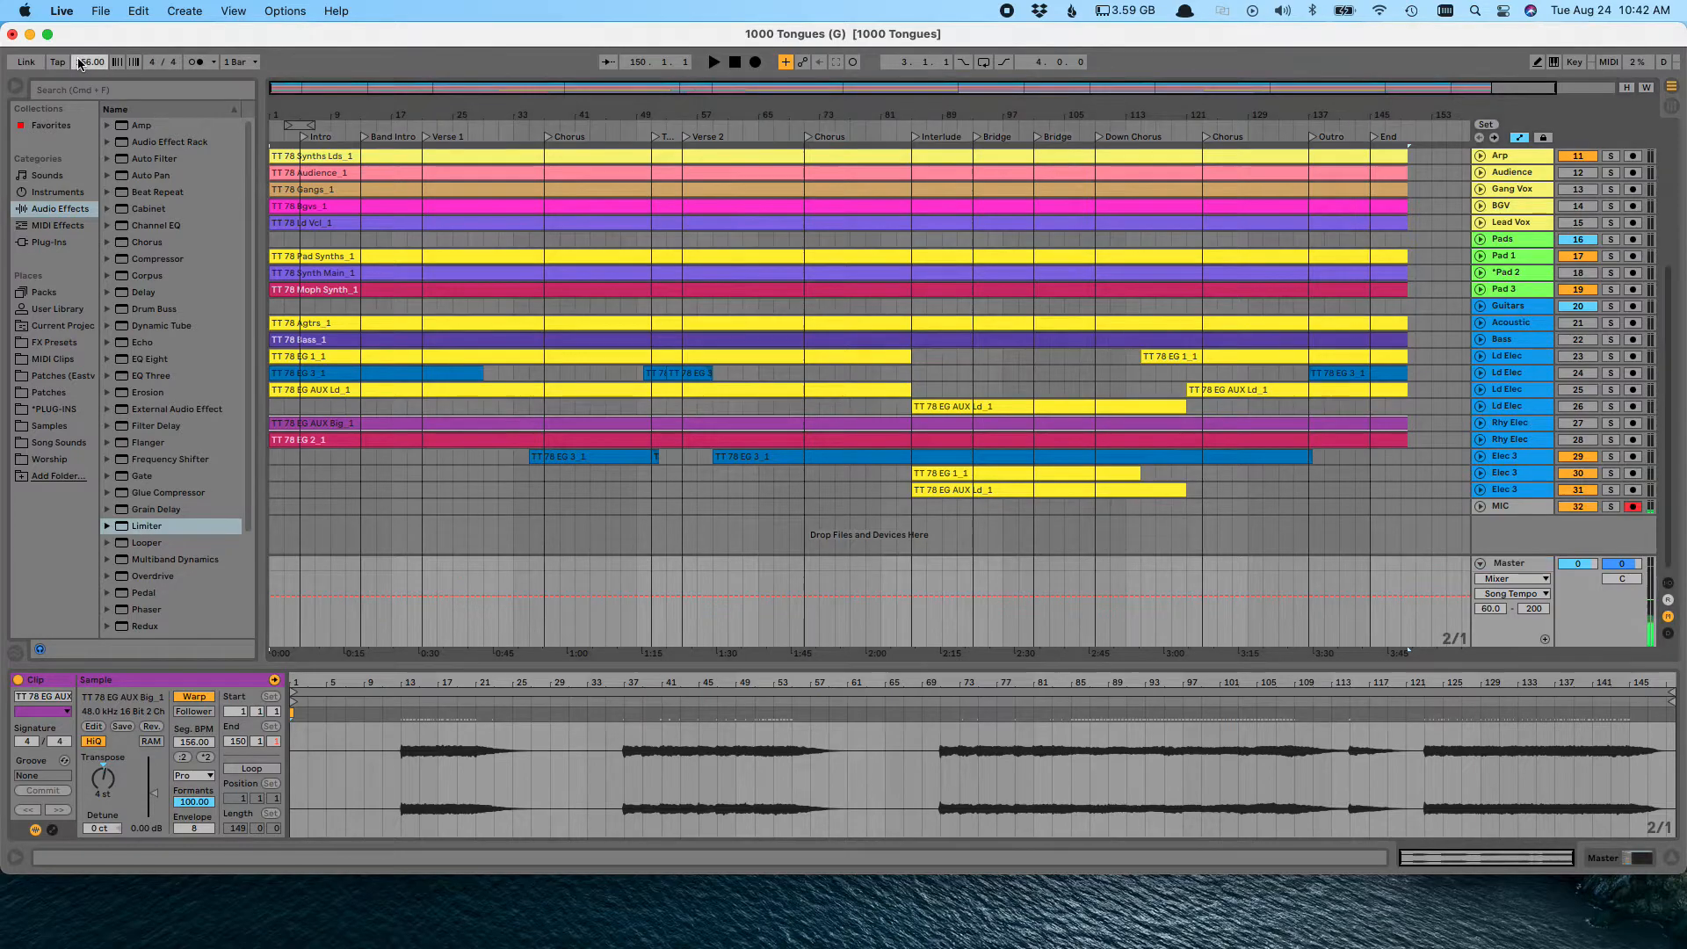
{"action": "left_click", "coordinate": [1372, 613]}
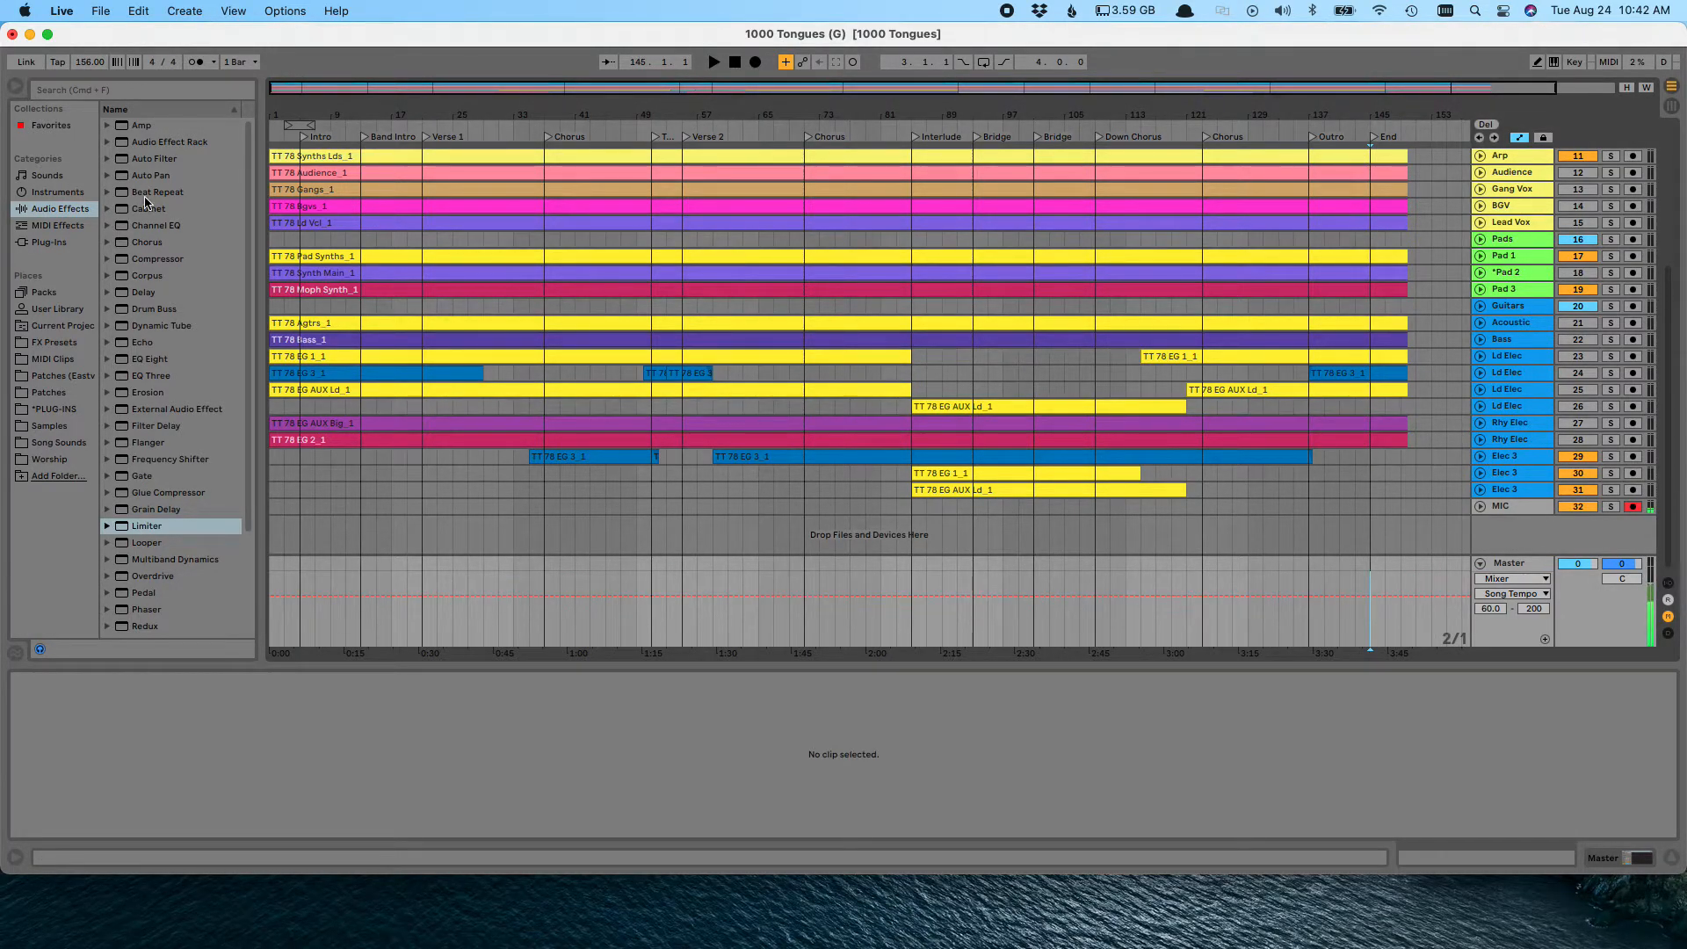
{"action": "left_click", "coordinate": [92, 67]}
{"action": "type", "text": "160"}
{"action": "key", "text": "Return"}
{"action": "type", "text": "151"}
{"action": "key", "text": "Return"}
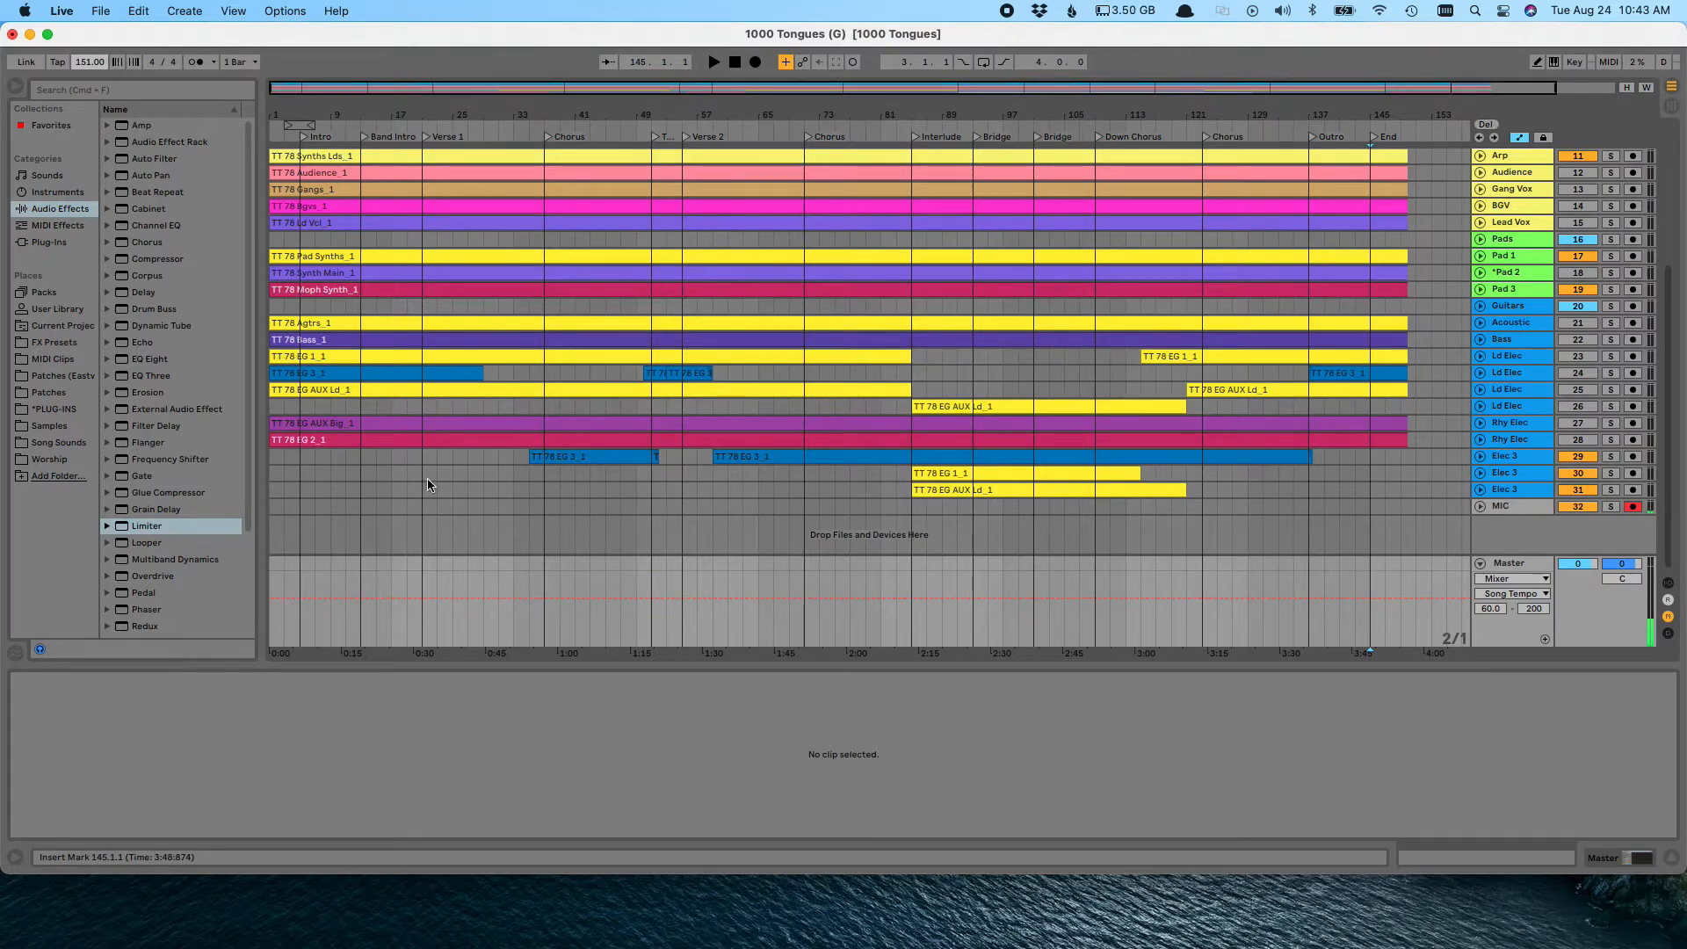
Step: Focus on the End marker and set the Master track's Song Tempo automation range to 131–151 BPM
{"action": "left_click", "coordinate": [340, 441]}
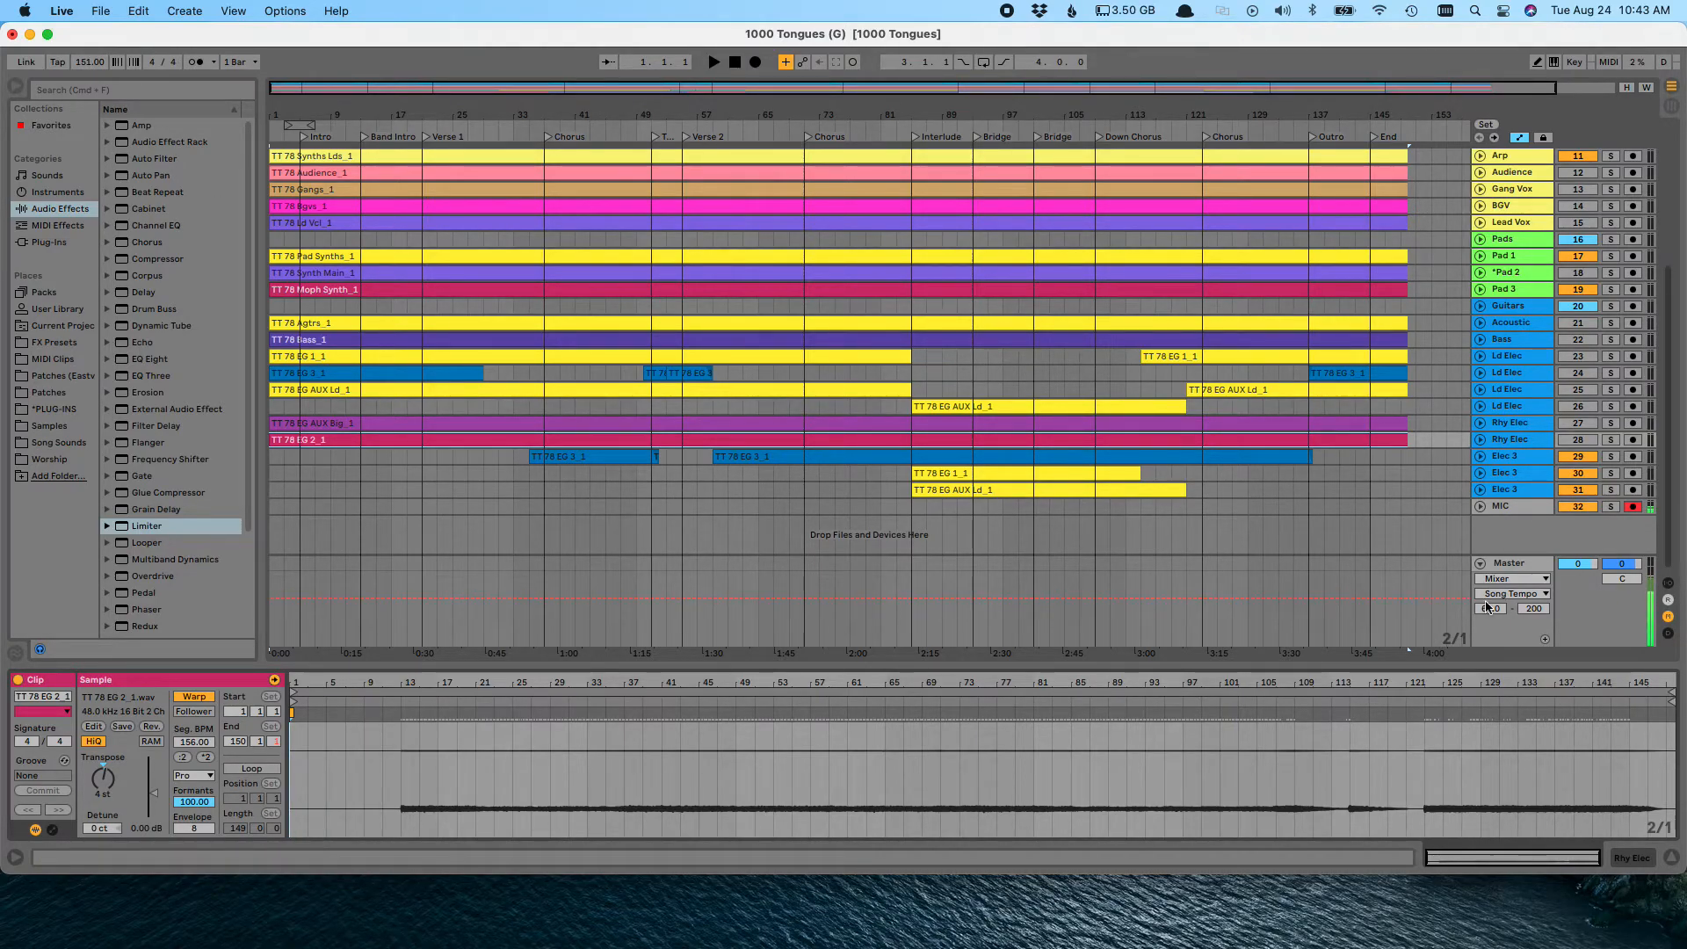
{"action": "left_click_drag", "start_coordinate": [1472, 86], "coordinate": [1472, 211]}
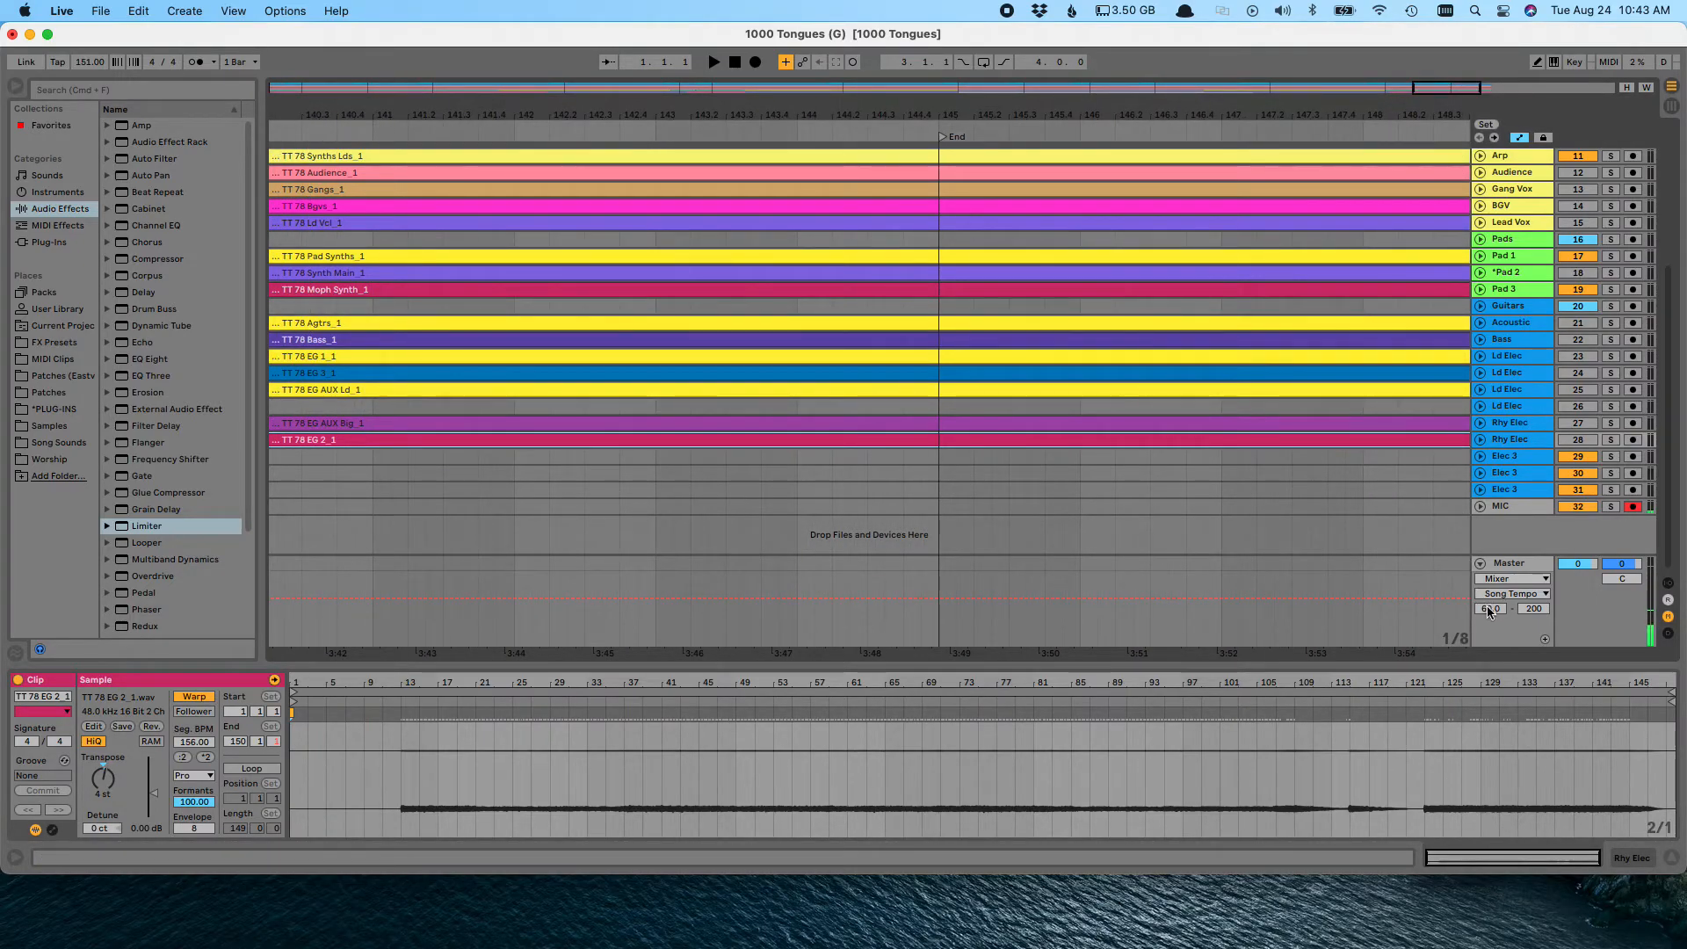
{"action": "left_click", "coordinate": [1535, 609]}
{"action": "type", "text": "151"}
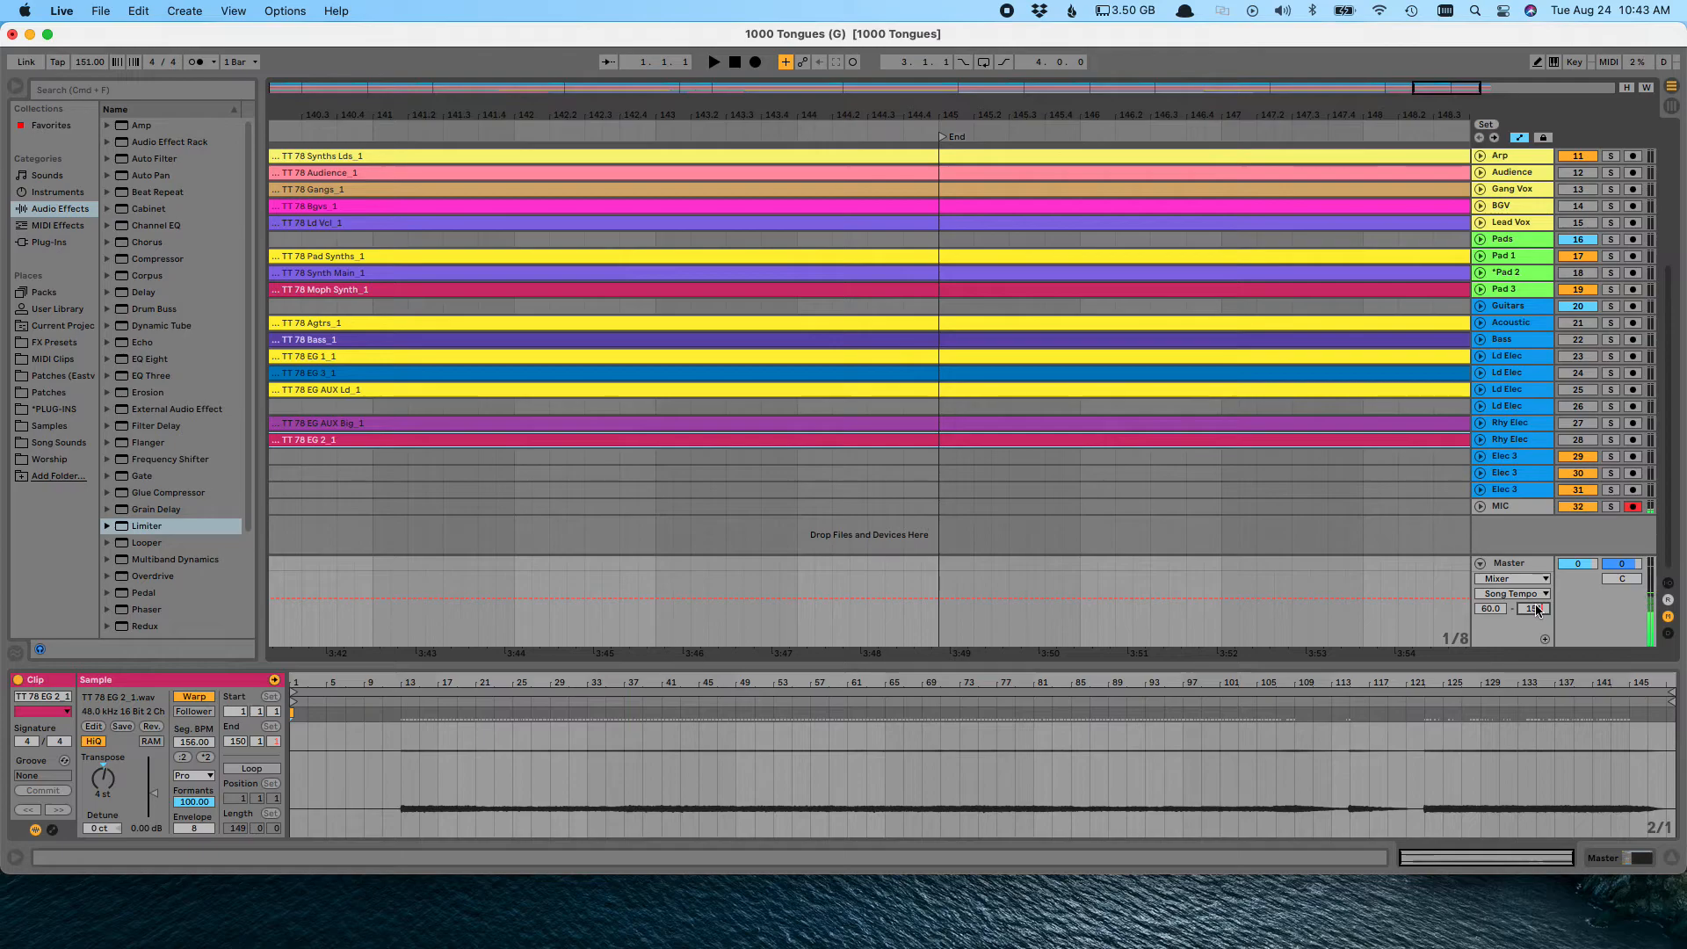
{"action": "left_click", "coordinate": [1490, 609]}
{"action": "type", "text": "131"}
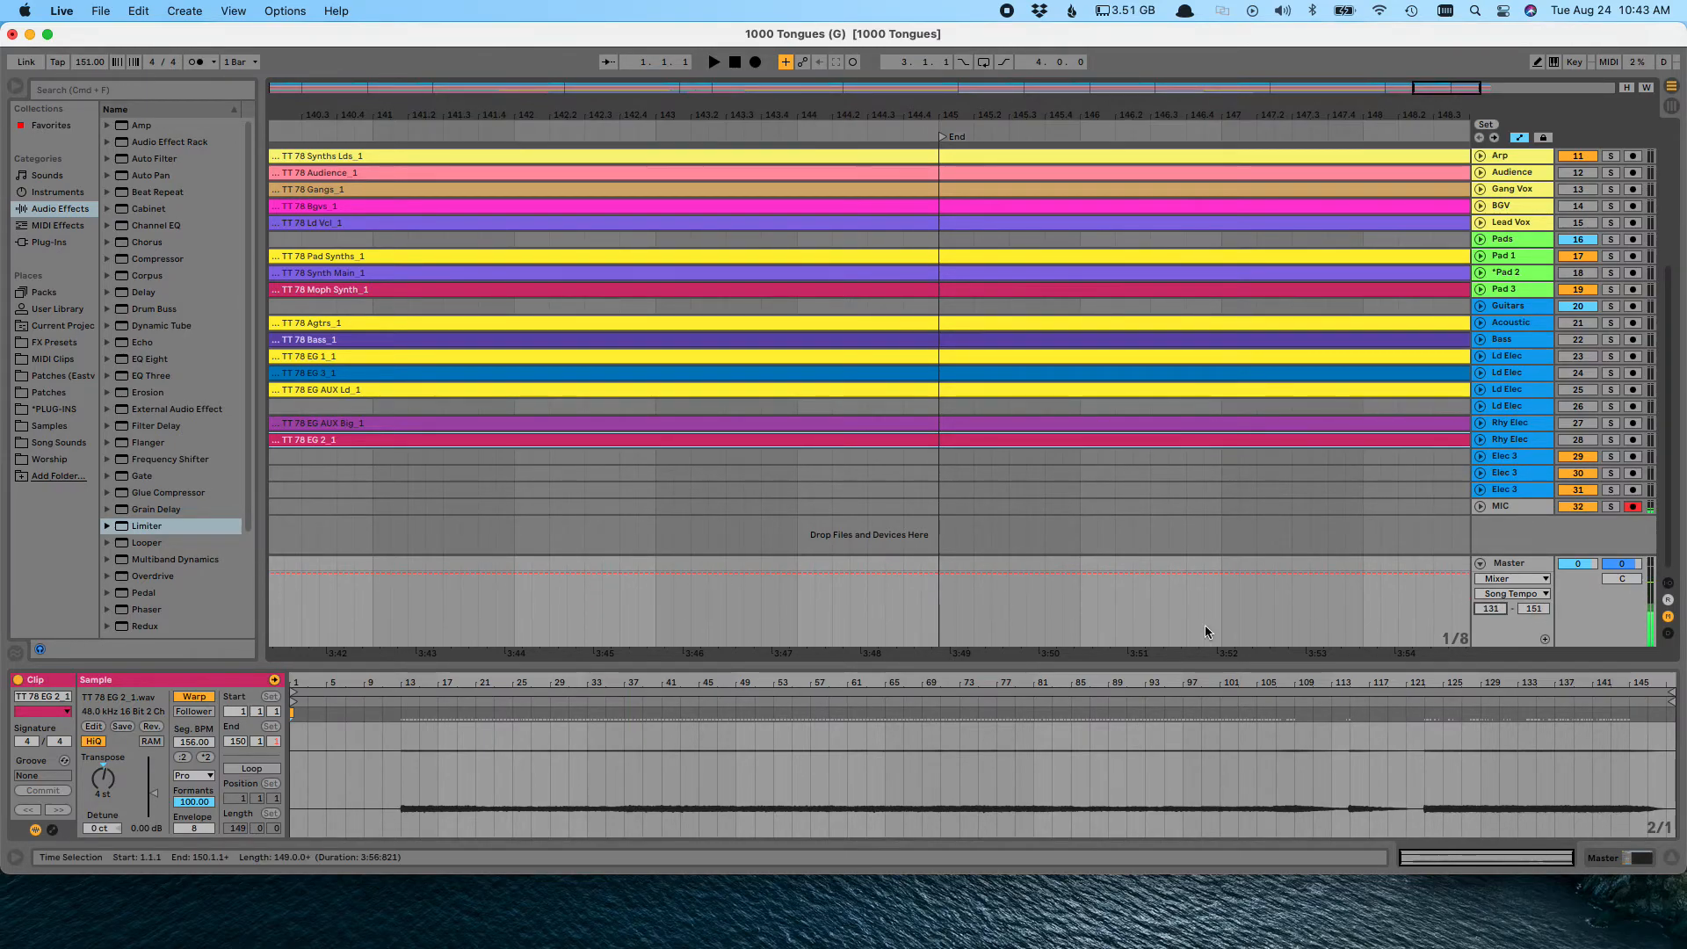
Step: Draw a Song Tempo ramp on the Master track falling from 151 to 131 BPM between 144.3.1 and the End marker
{"action": "type", "text": "b"}
{"action": "mouse_move", "coordinate": [870, 599]}
{"action": "left_mouse_down"}
{"action": "mouse_move", "coordinate": [891, 665]}
{"action": "mouse_move", "coordinate": [931, 654]}
{"action": "left_mouse_up"}
{"action": "key", "text": "b"}
{"action": "left_click", "coordinate": [868, 645]}
{"action": "left_click", "coordinate": [865, 619]}
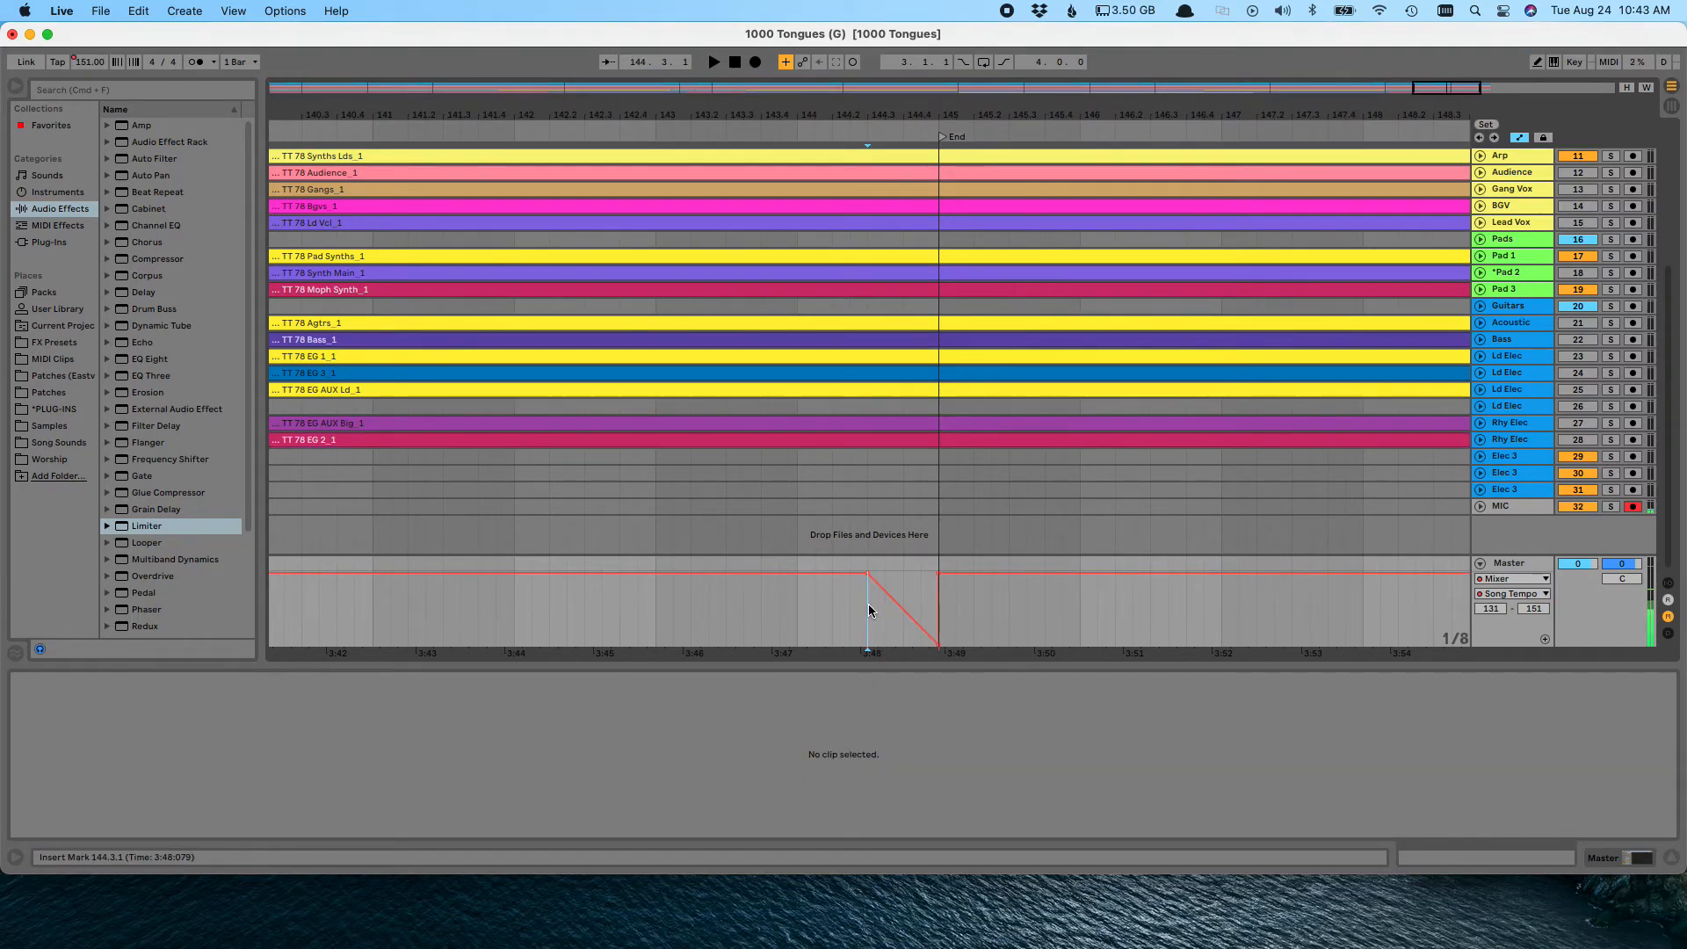
{"action": "left_click", "coordinate": [866, 619]}
{"action": "left_click", "coordinate": [886, 622]}
{"action": "left_click", "coordinate": [921, 591]}
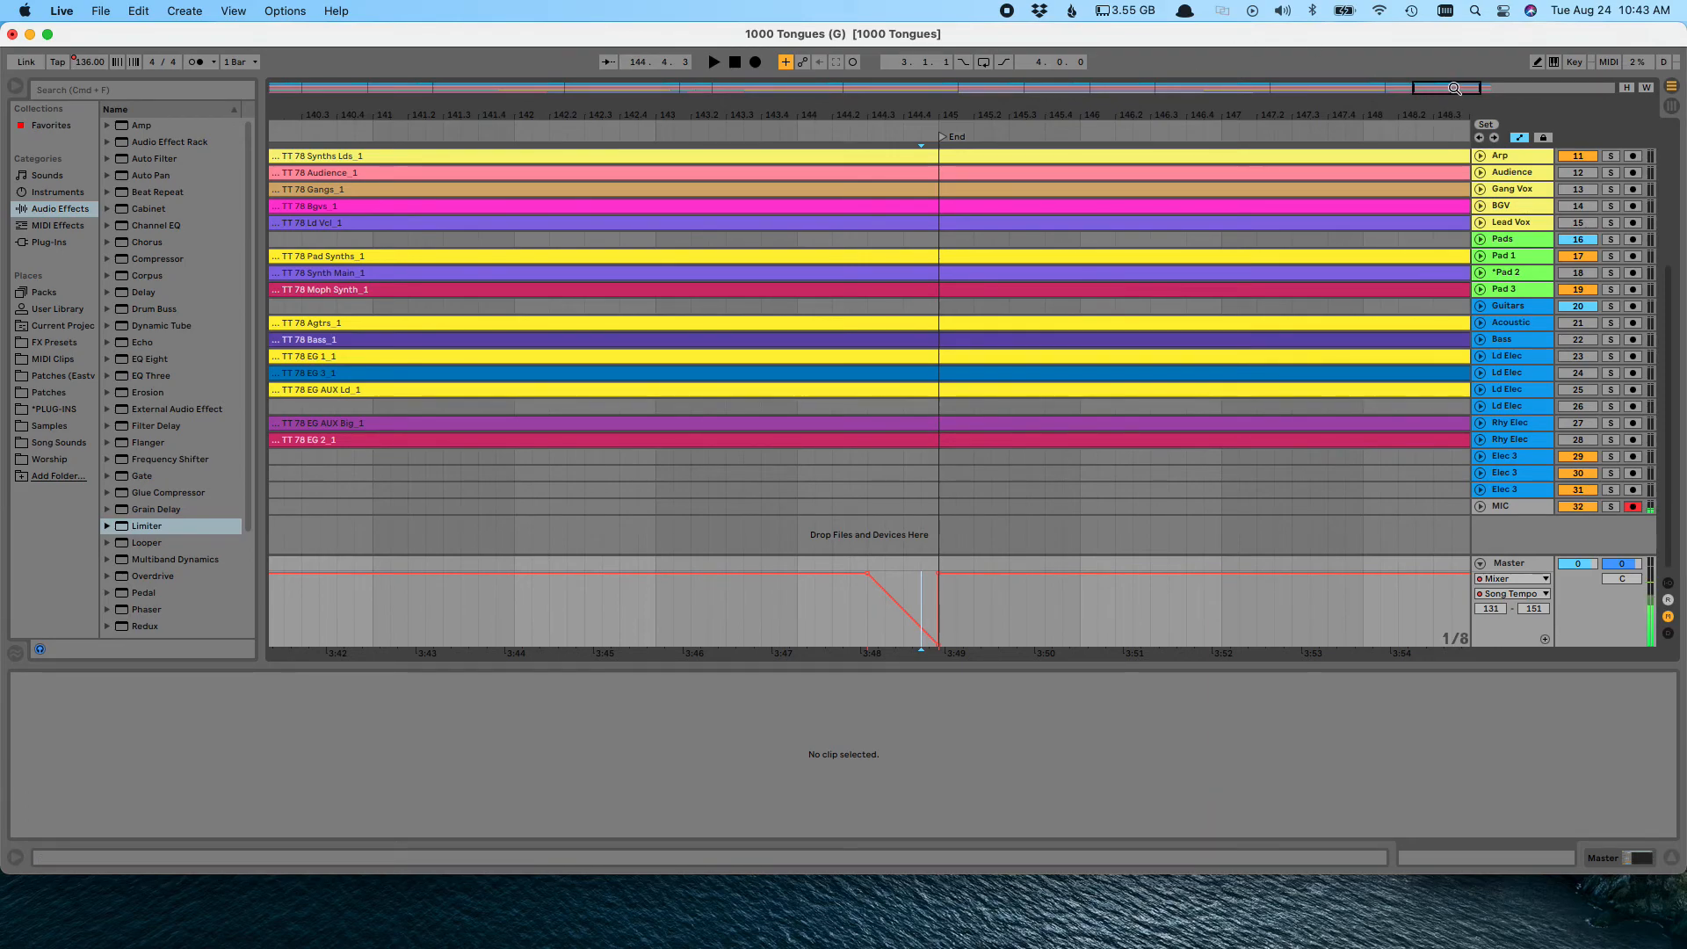
{"action": "double_click", "coordinate": [1453, 87]}
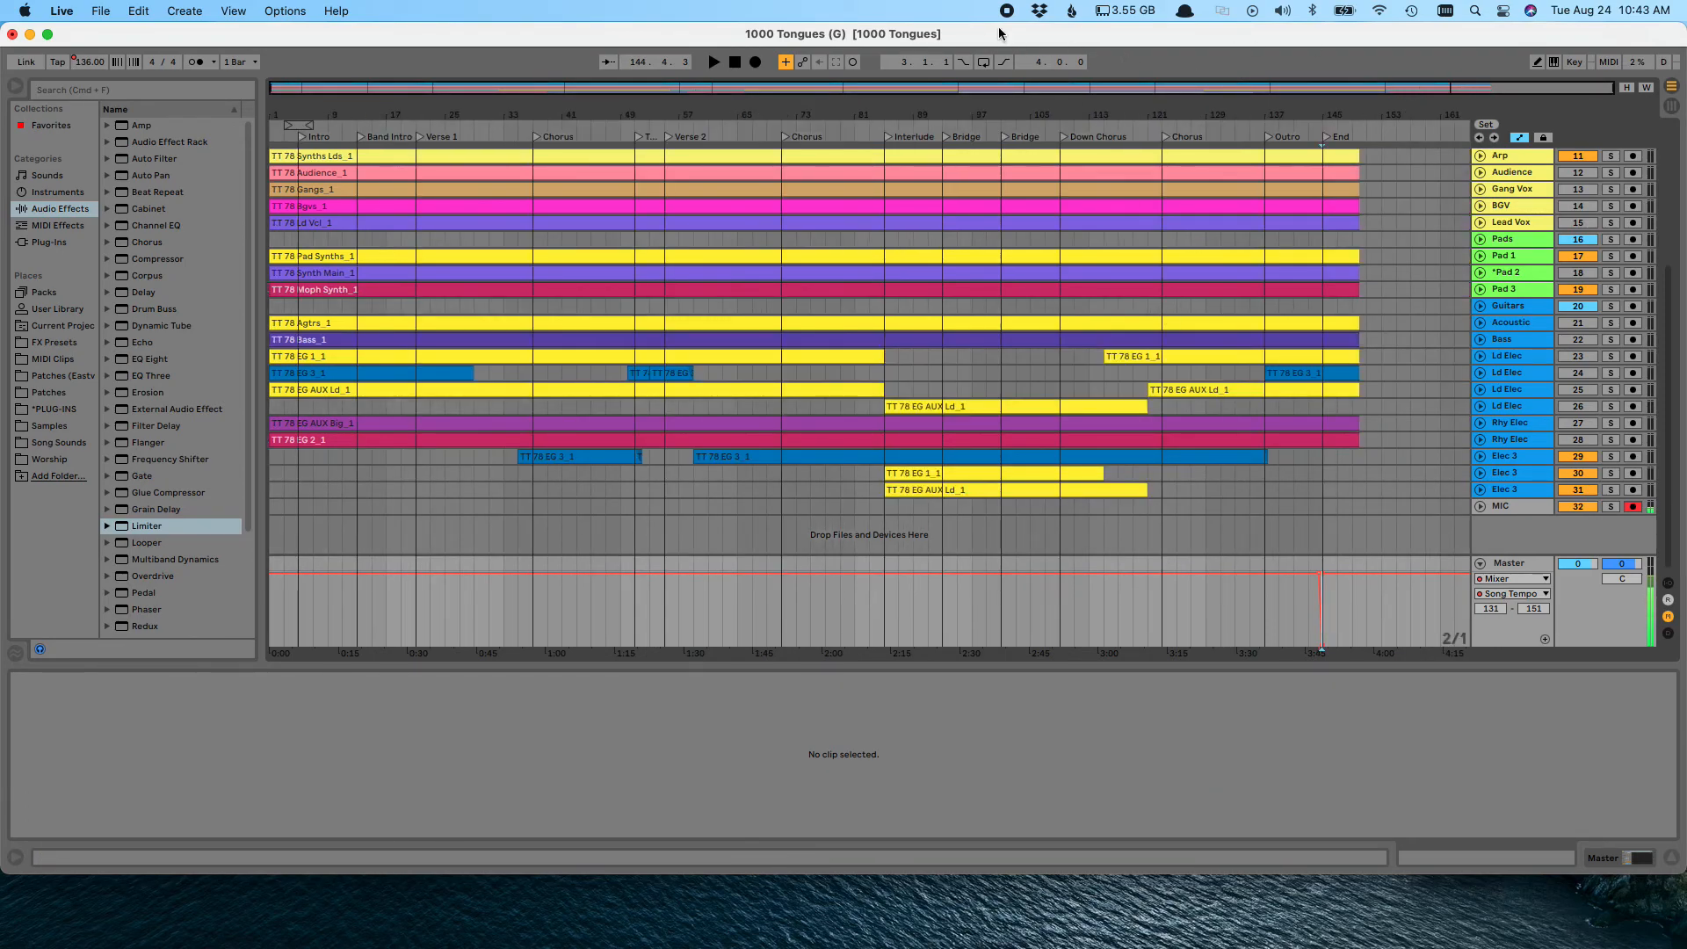